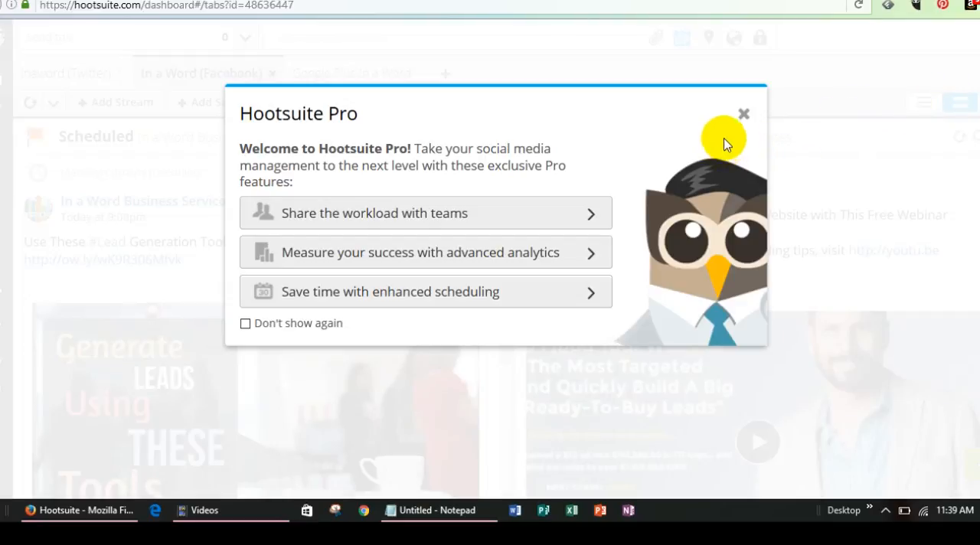
# Dismiss the Hootsuite Pro welcome dialog and show the streams of the inaword (Twitter) account
pyautogui.click(740, 114)
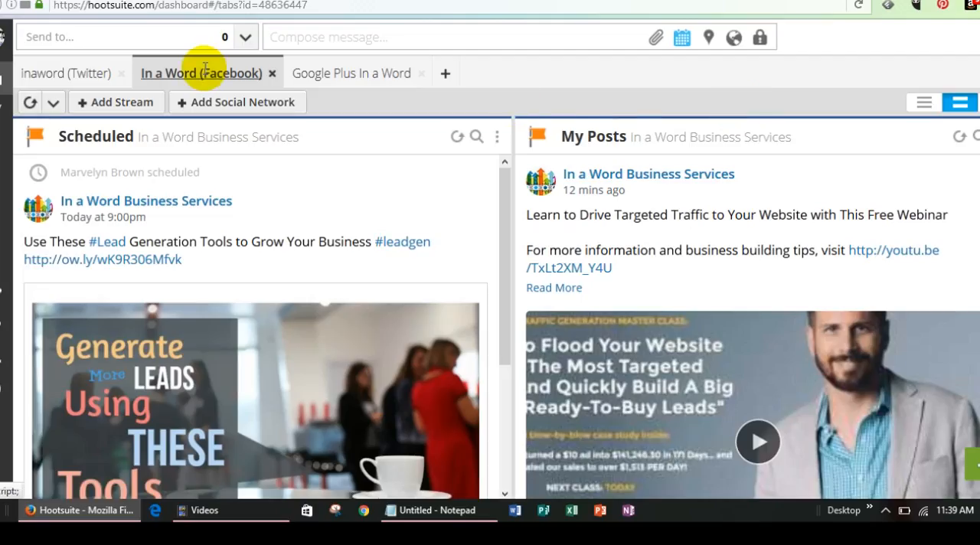
pyautogui.click(74, 73)
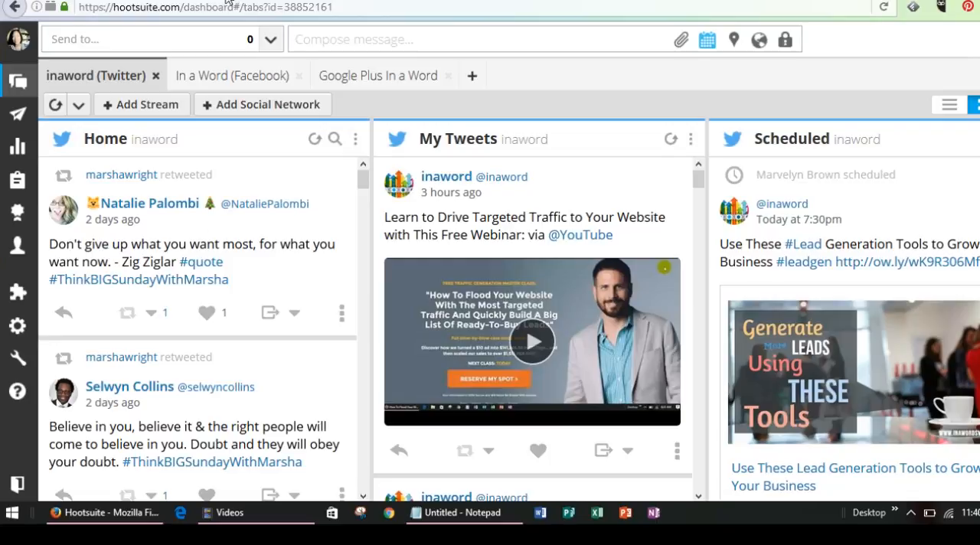
pyautogui.moveTo(15, 121)
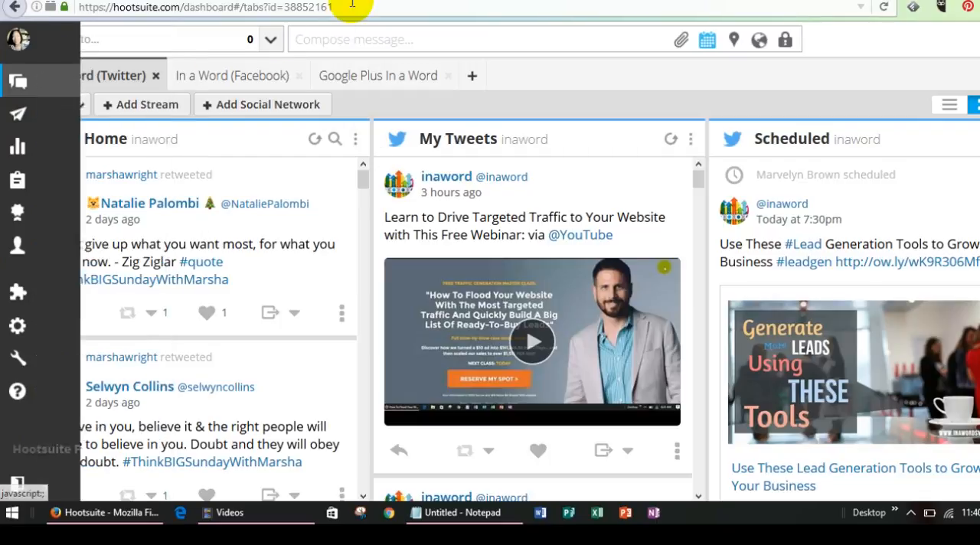
# Switch to the In a Word website and open the post "Use These Lead Generation Tools to Grow Your Business" from its blog
pyautogui.click(543, 0)
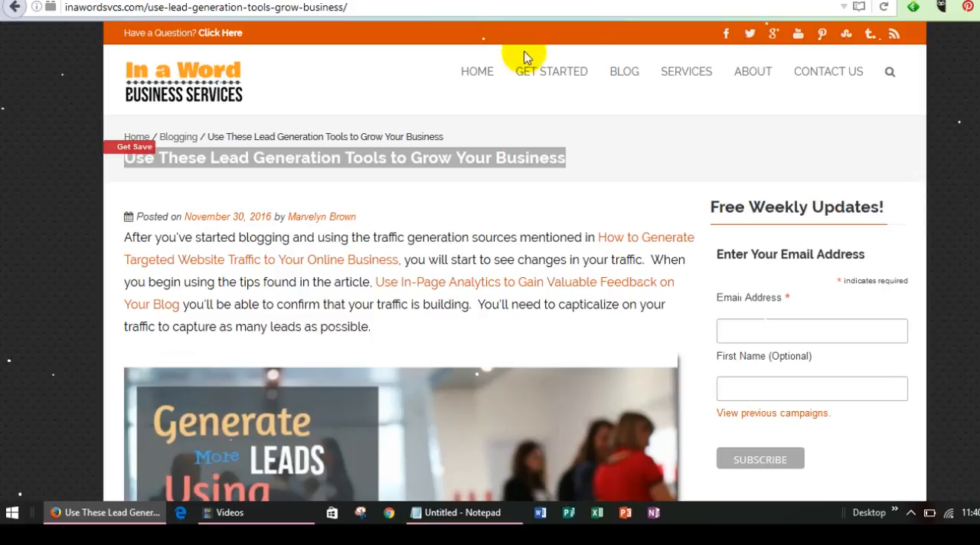
pyautogui.click(625, 74)
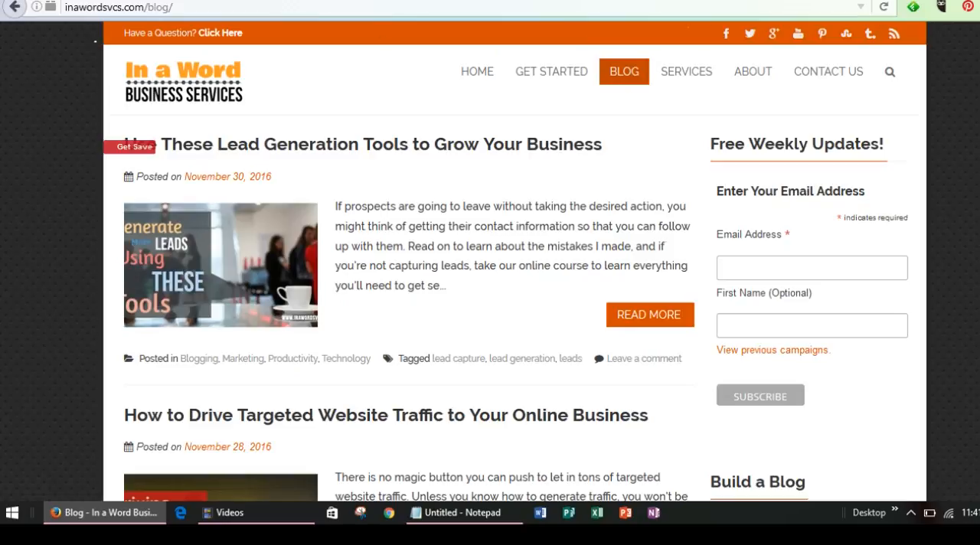
pyautogui.hotkey('ctrl', 'Tab')
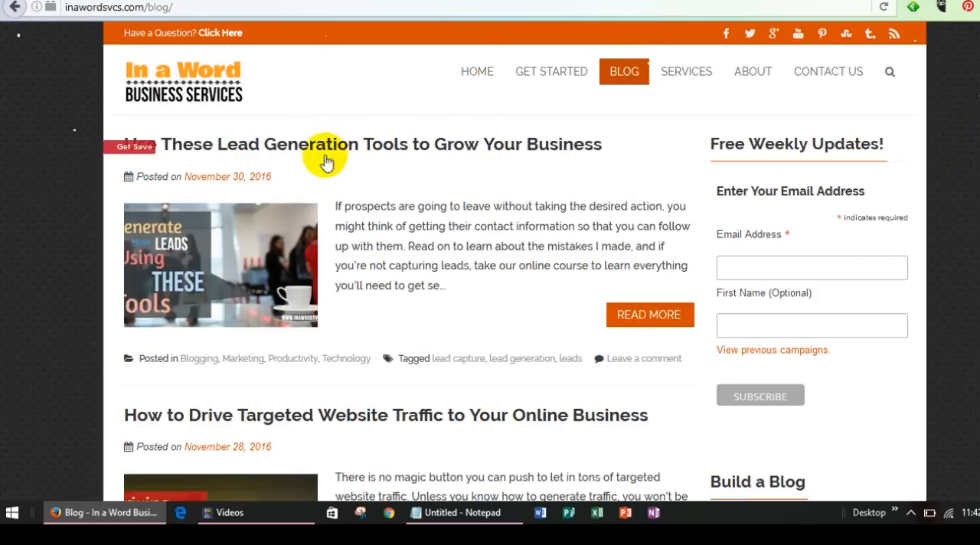
pyautogui.click(643, 323)
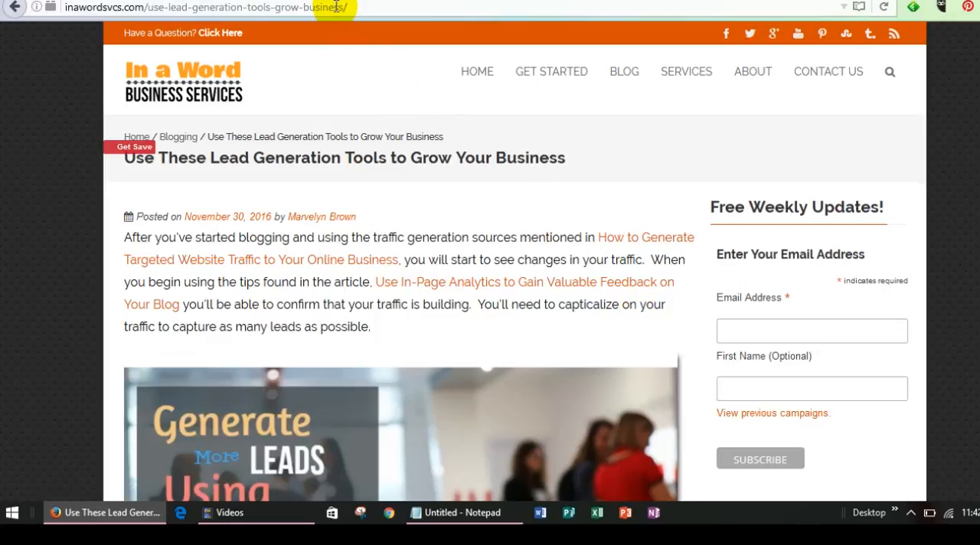
# Copy the blog post's web address and paste it as the link of a new Hootsuite message
pyautogui.moveTo(360, 6); pyautogui.dragTo(58, 7)
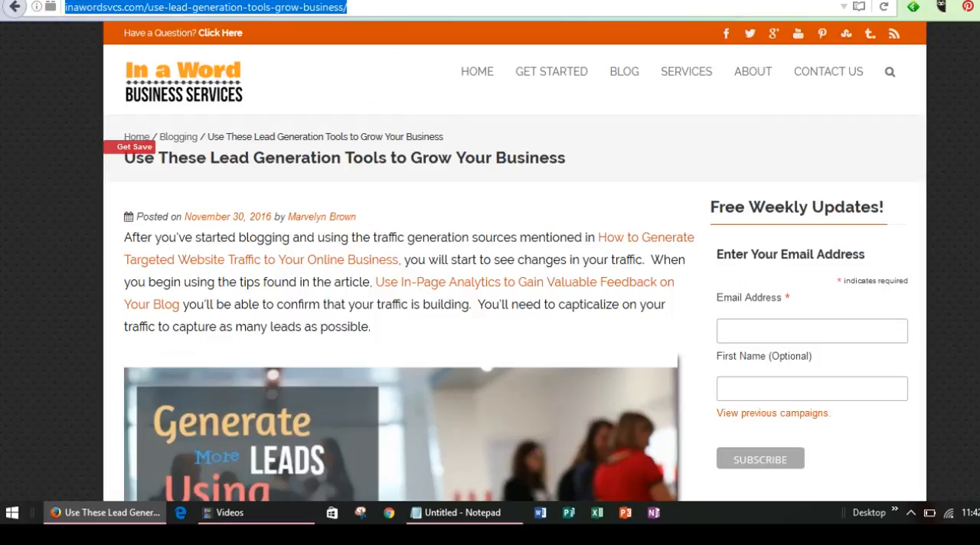
pyautogui.hotkey('ctrl', 'Tab')
pyautogui.click(411, 40)
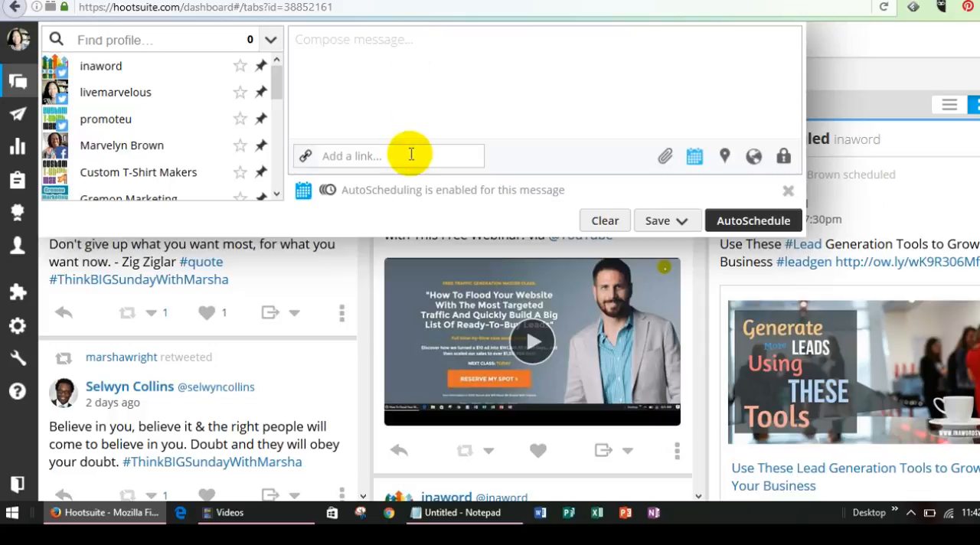
pyautogui.click(368, 156)
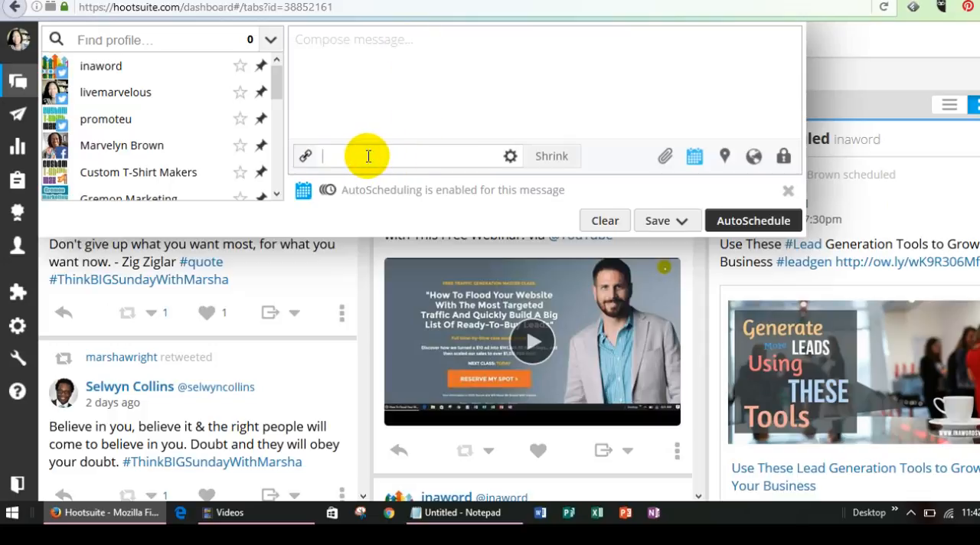
pyautogui.hotkey('ctrl', 'v')
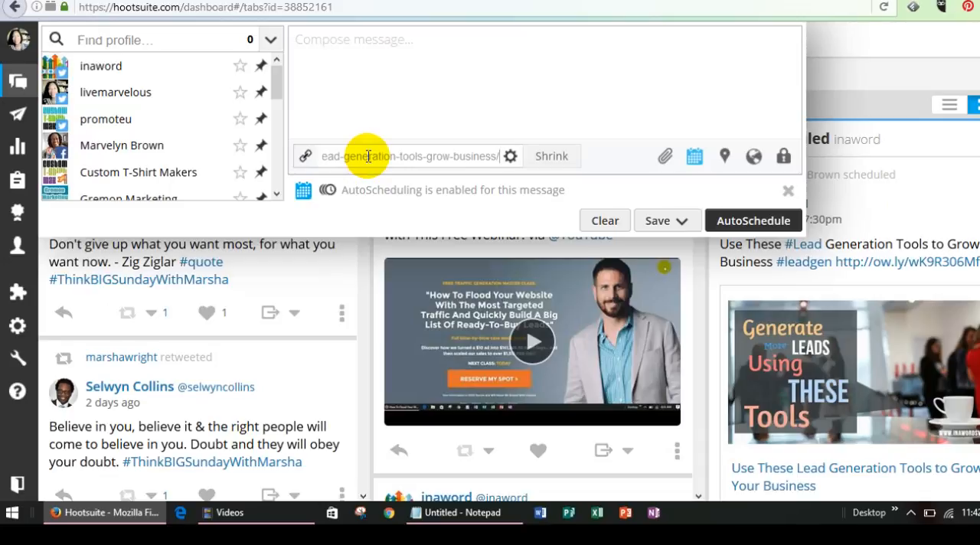
# Copy the blog post's title "Use These Lead Generation Tools to Grow Your Business" into the message text
pyautogui.click(349, 58)
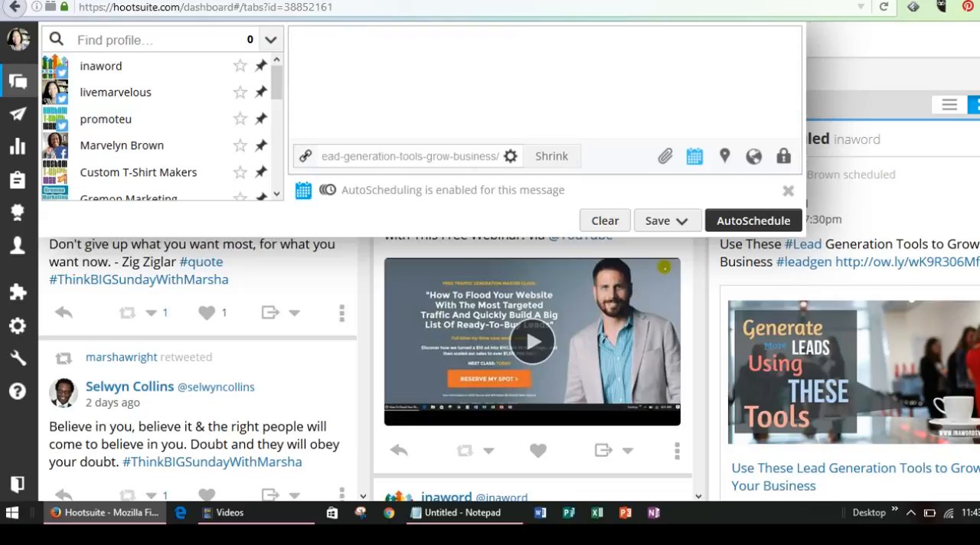
pyautogui.click(445, 1)
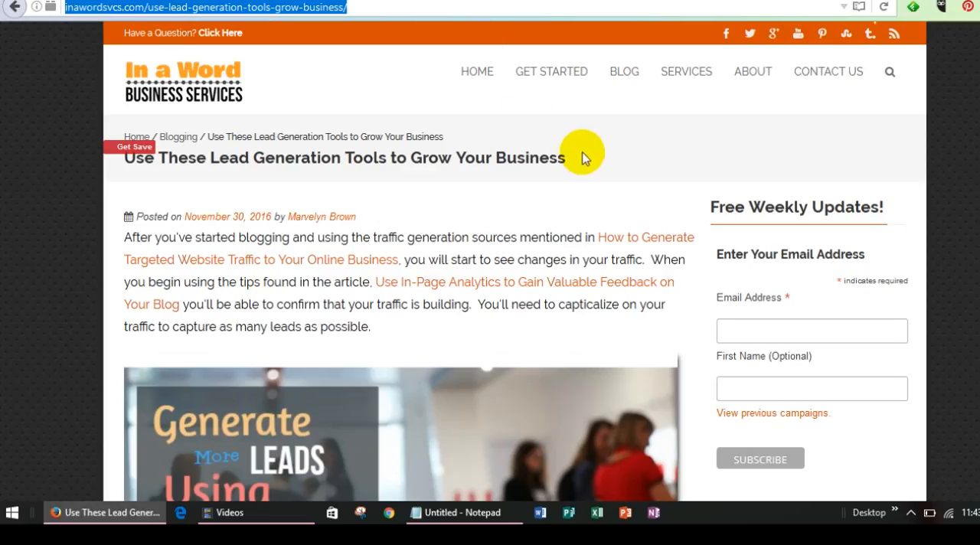
pyautogui.moveTo(566, 157); pyautogui.dragTo(118, 170)
pyautogui.hotkey('ctrl', 'c')
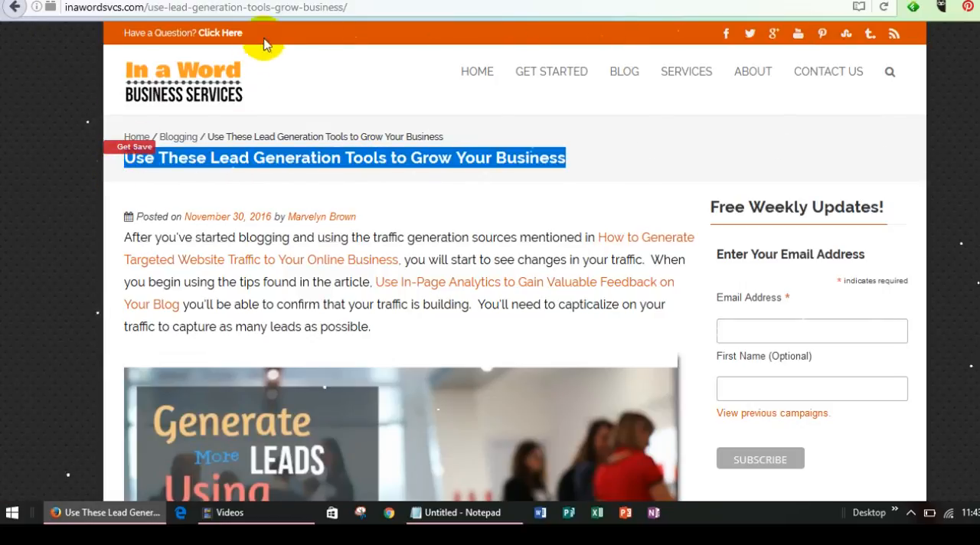
pyautogui.hotkey('ctrl', 'Tab')
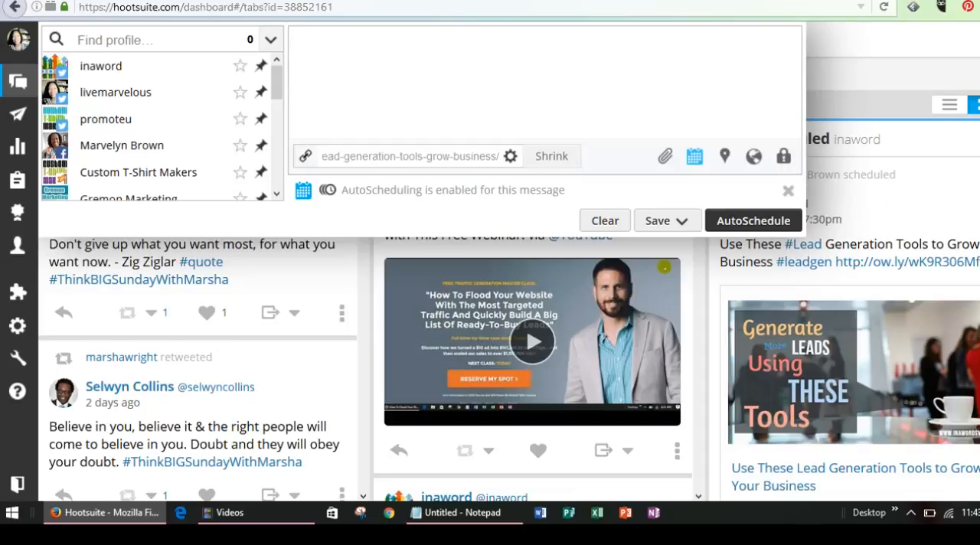
pyautogui.hotkey('ctrl', 'v')
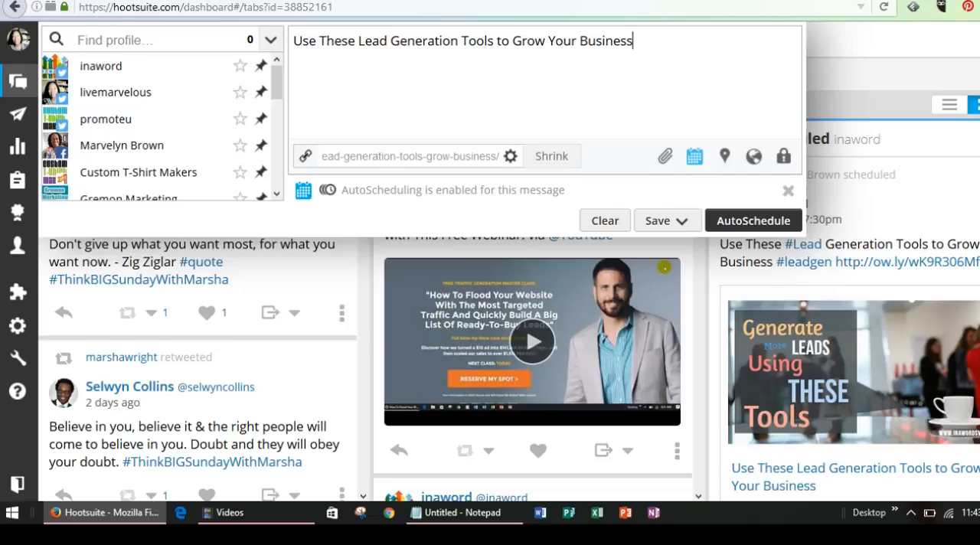
# Turn "Lead" into a hashtag and end the message with #leadgen and the shortened link
pyautogui.click(358, 42)
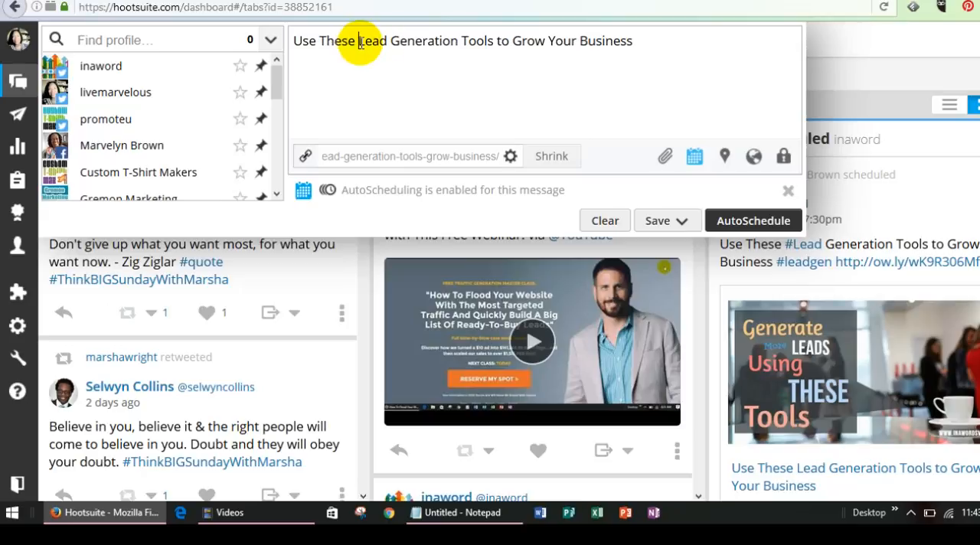
pyautogui.write('#')
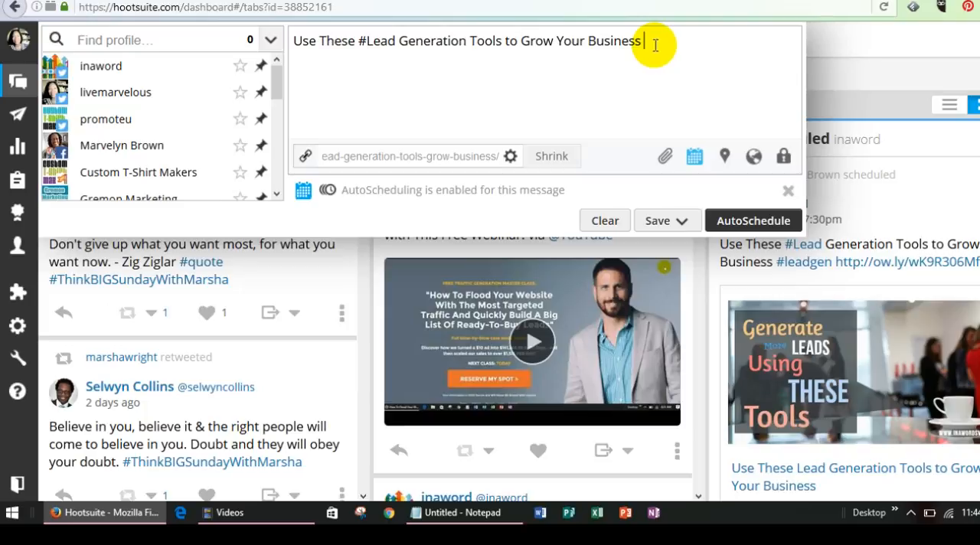
pyautogui.write('#')
pyautogui.write('leadgen')
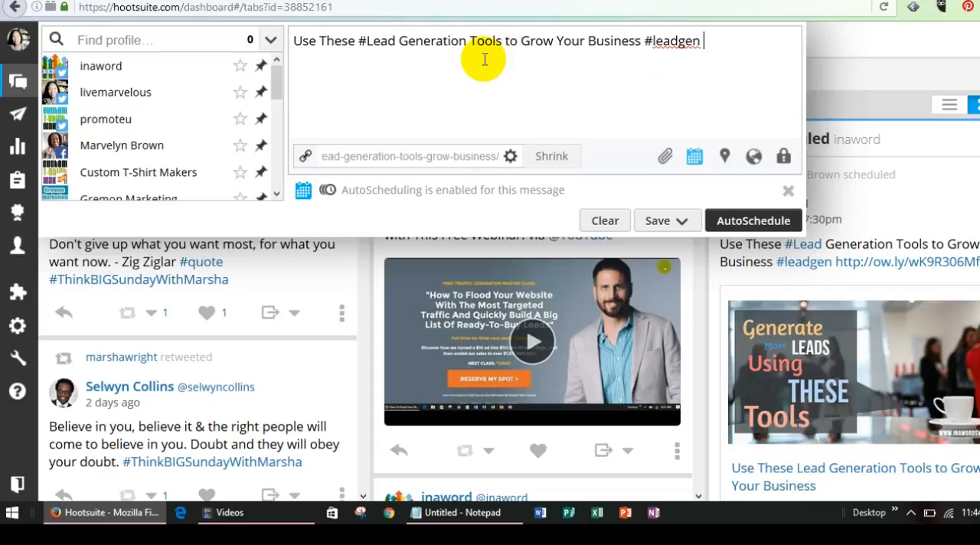
pyautogui.click(708, 42)
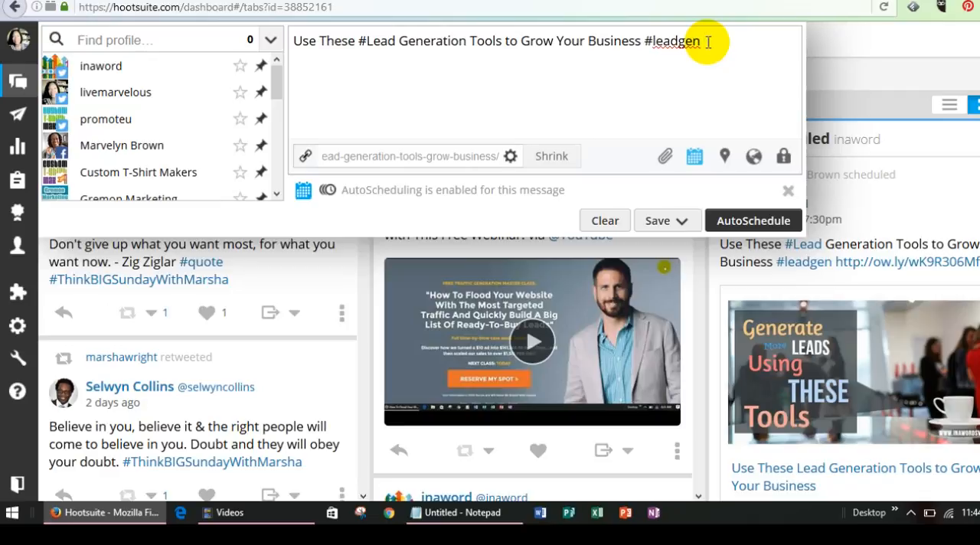
pyautogui.click(552, 157)
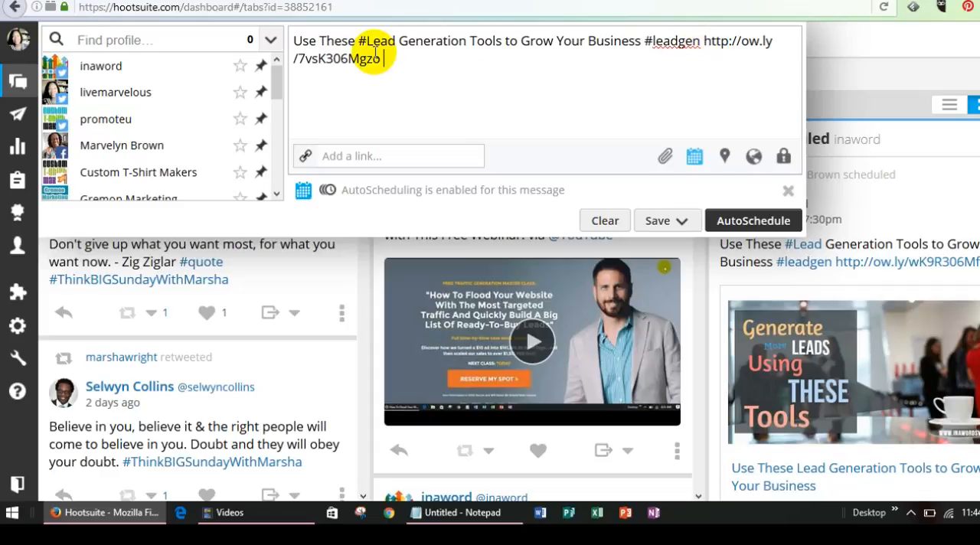
# Select the inaword, livemarvelous and promoteu Twitter profiles and the Custom T-Shirt Makers, Gremon Marketing, In a Word Business Services and Marvelous Living Facebook pages as recipients
pyautogui.moveTo(147, 89)
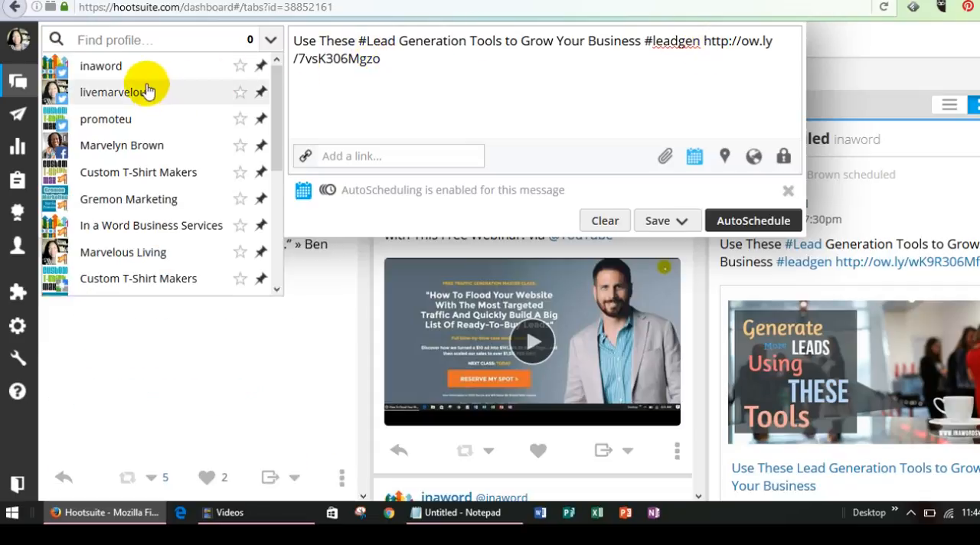
pyautogui.click(97, 73)
pyautogui.click(96, 93)
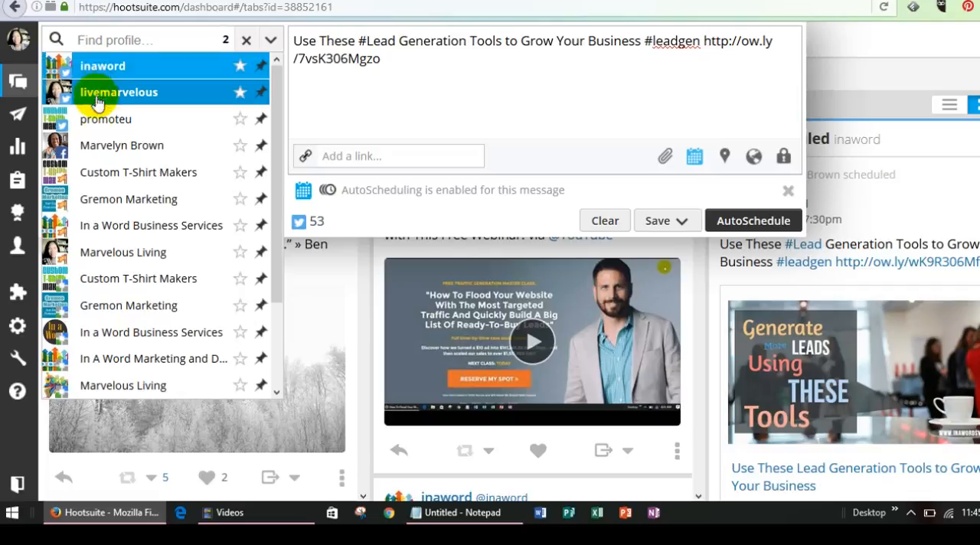
pyautogui.click(99, 120)
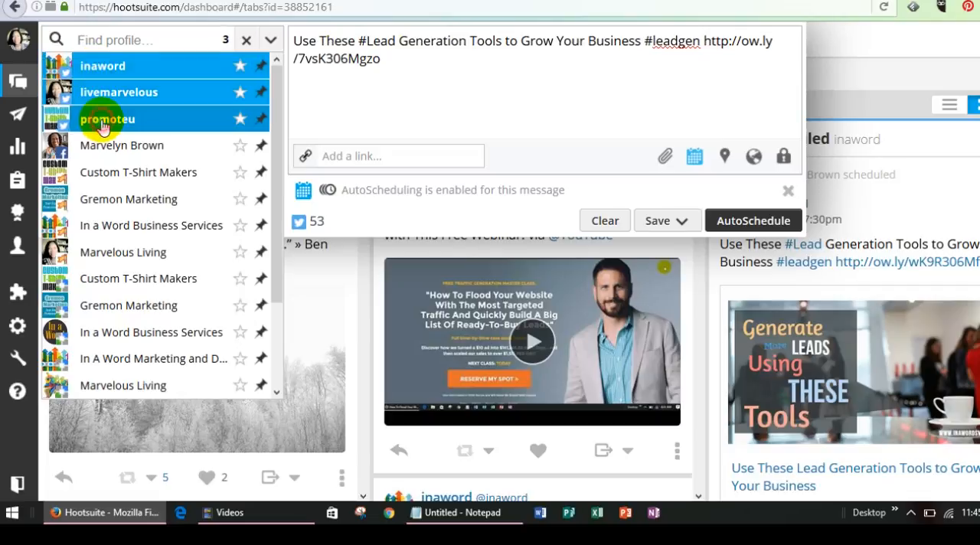
pyautogui.click(102, 173)
pyautogui.click(113, 203)
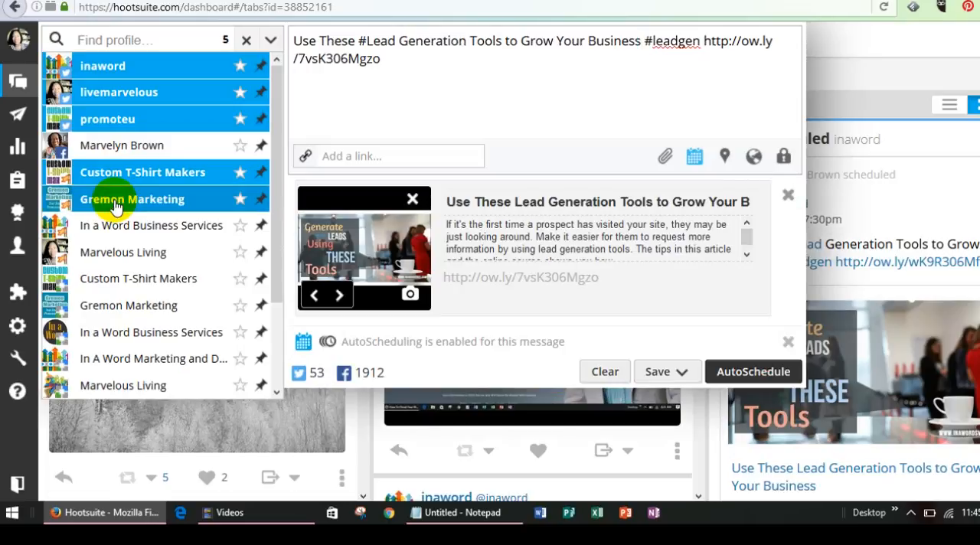
pyautogui.click(115, 226)
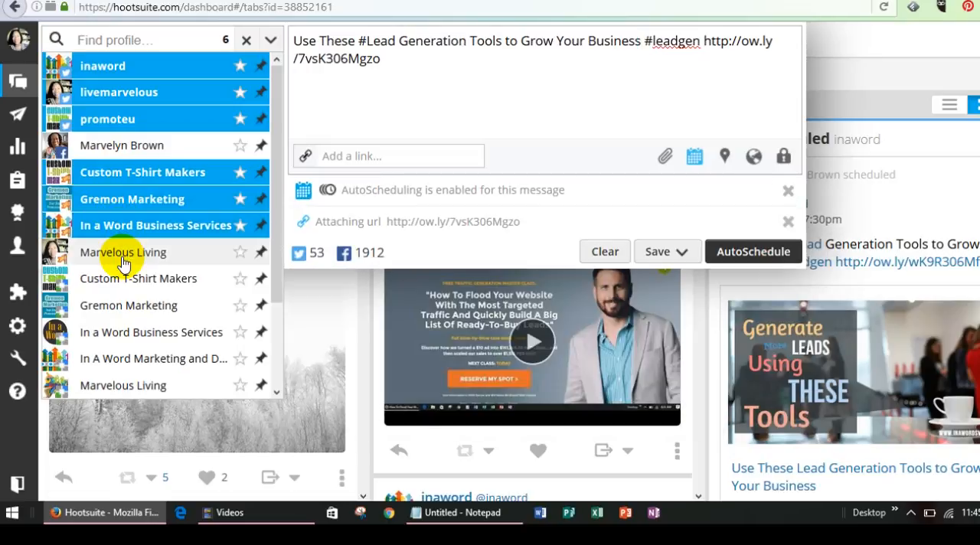
pyautogui.click(123, 261)
# Add the second Custom T-Shirt Makers, Gremon Marketing, In a Word Business Services and Marvelous Living entries, In A Word Marketing, and the personal profile below them
pyautogui.click(125, 282)
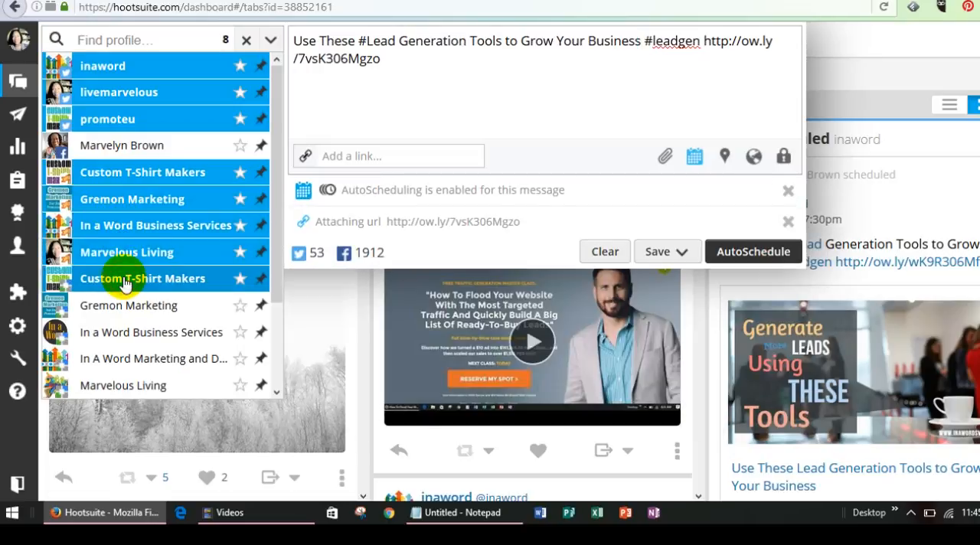
pyautogui.click(130, 304)
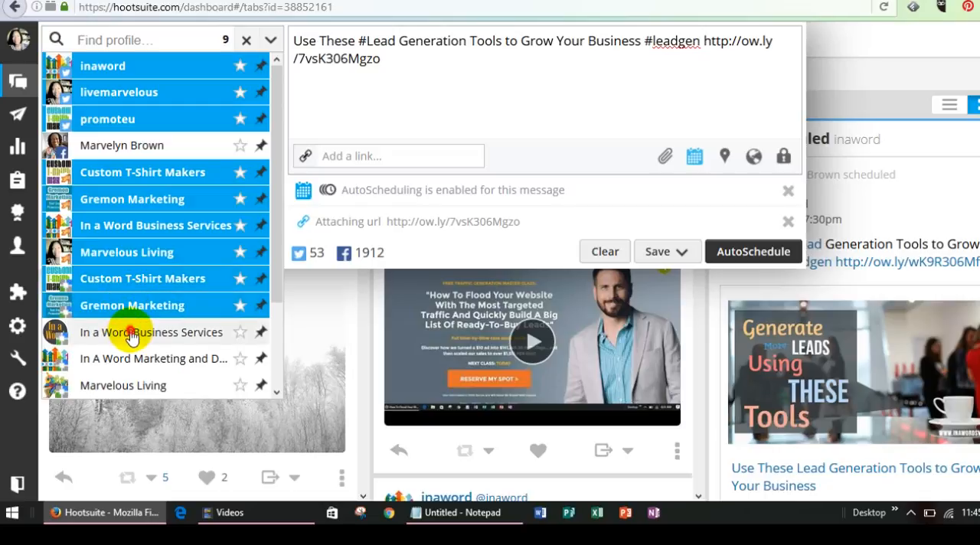
pyautogui.click(130, 334)
pyautogui.click(133, 358)
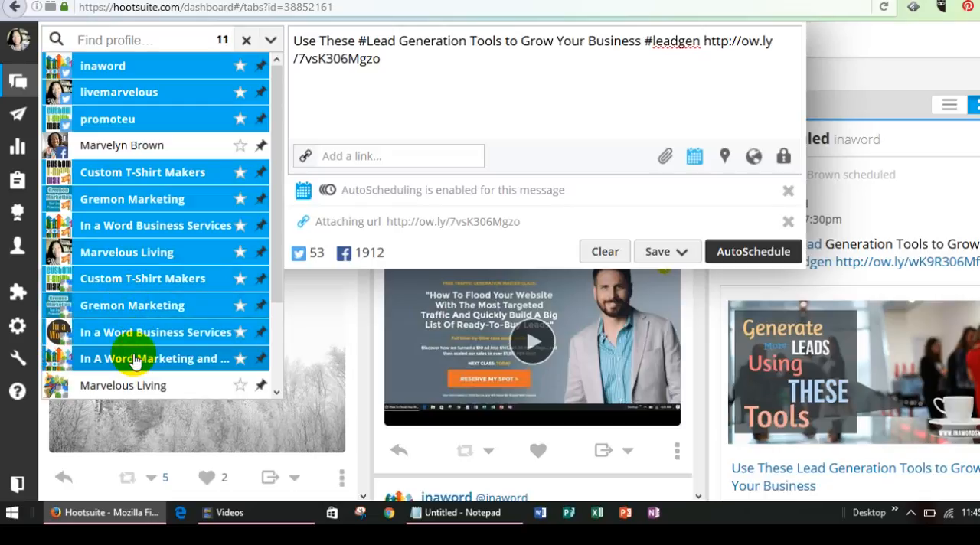
pyautogui.moveTo(280, 245); pyautogui.dragTo(262, 299)
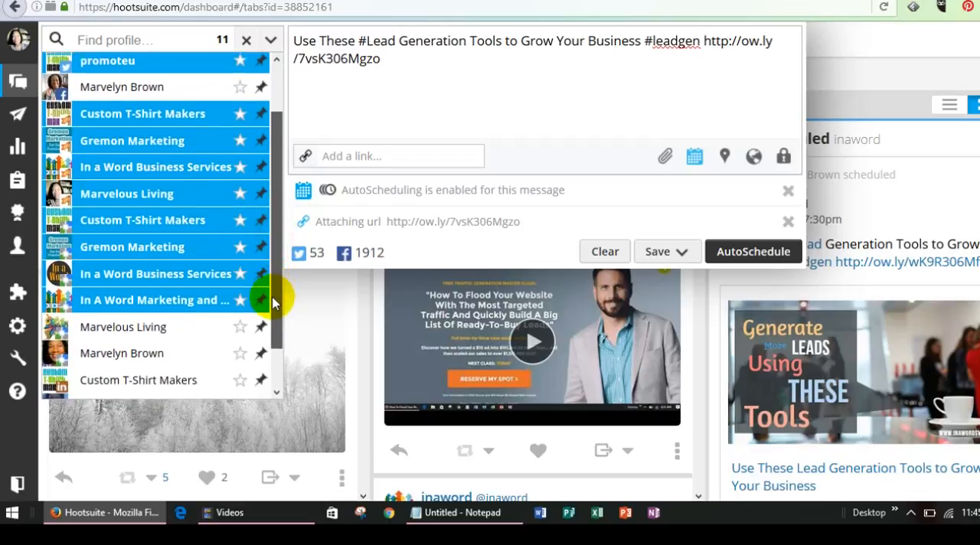
pyautogui.click(155, 313)
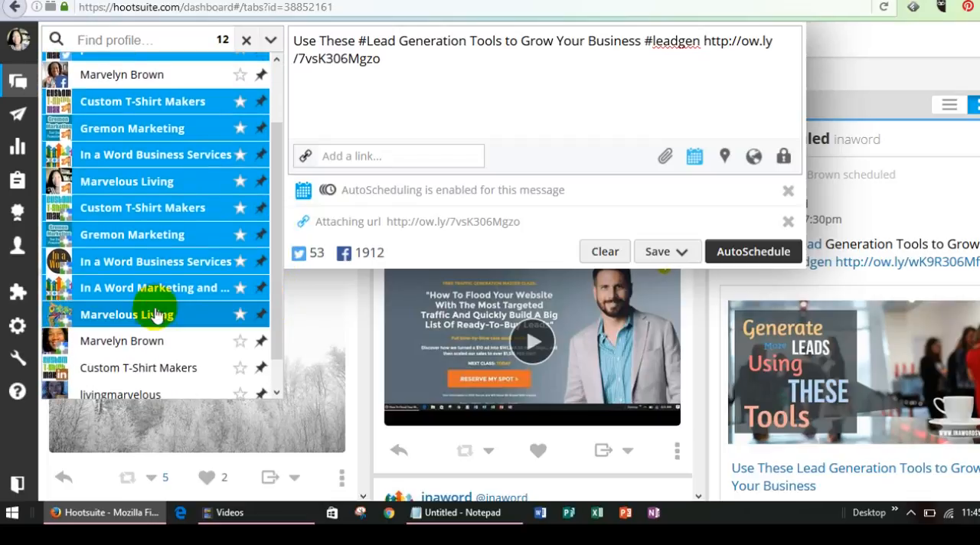
pyautogui.click(149, 342)
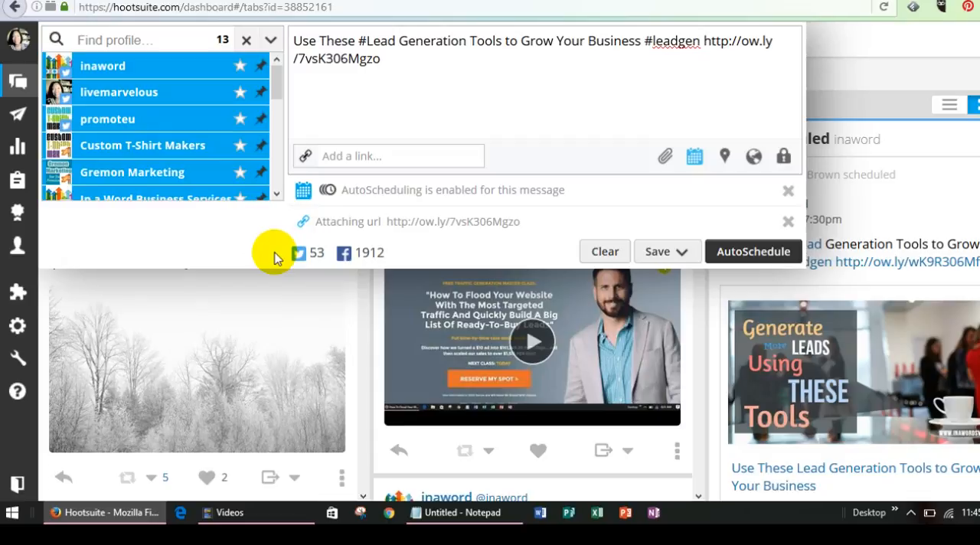
# Reopen the composed message and AutoSchedule it to all selected profiles
pyautogui.click(457, 278)
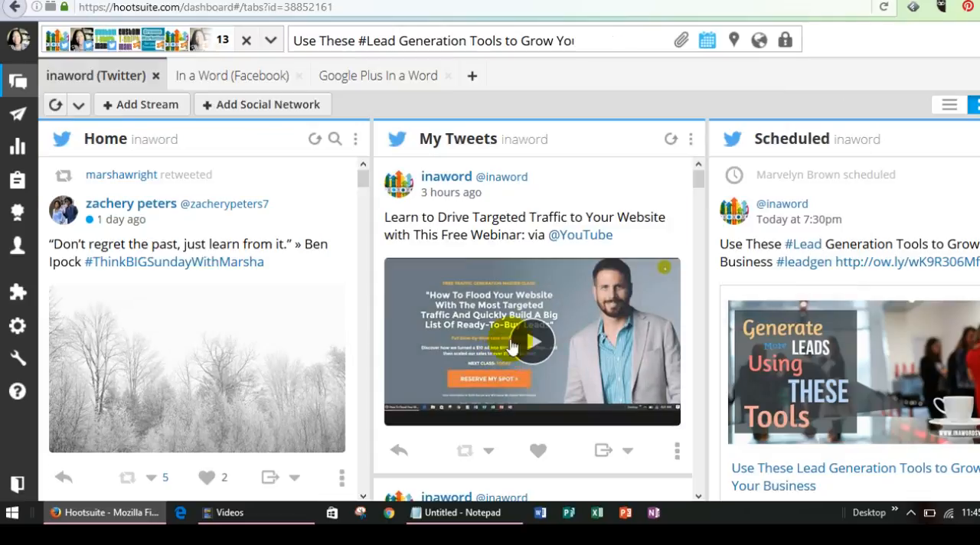
pyautogui.click(565, 39)
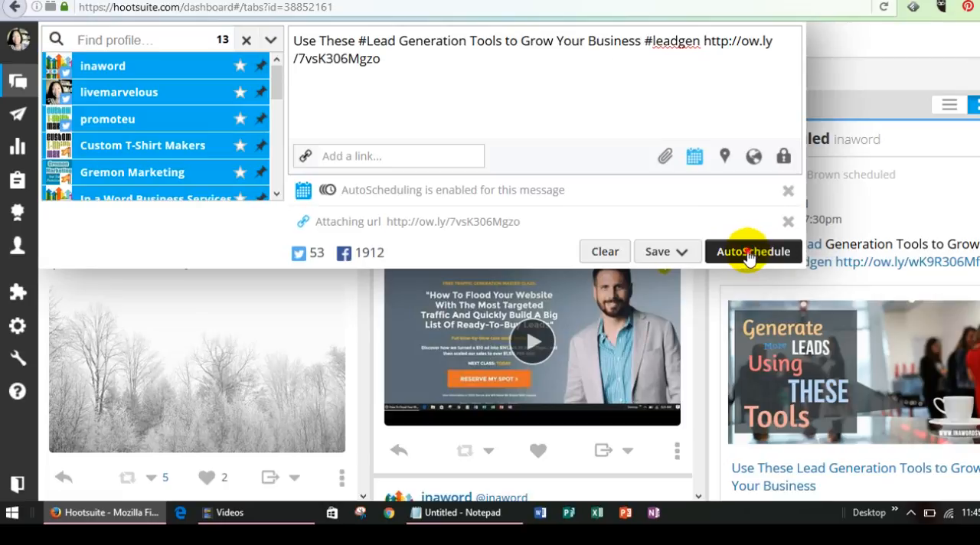
pyautogui.click(749, 257)
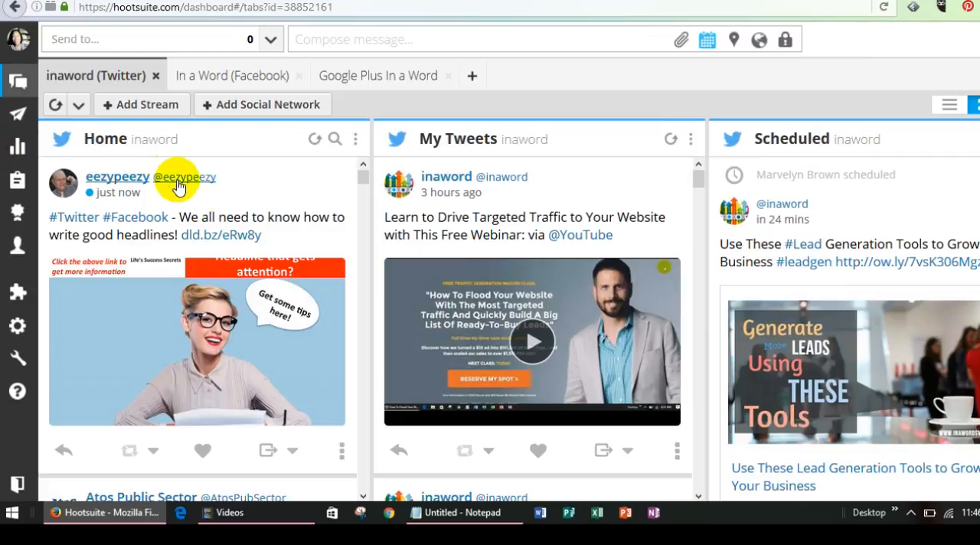
# Open the Publisher's scheduled messages in the day view and review the posts planned for Saturday, Dec 3, 2016
pyautogui.click(17, 116)
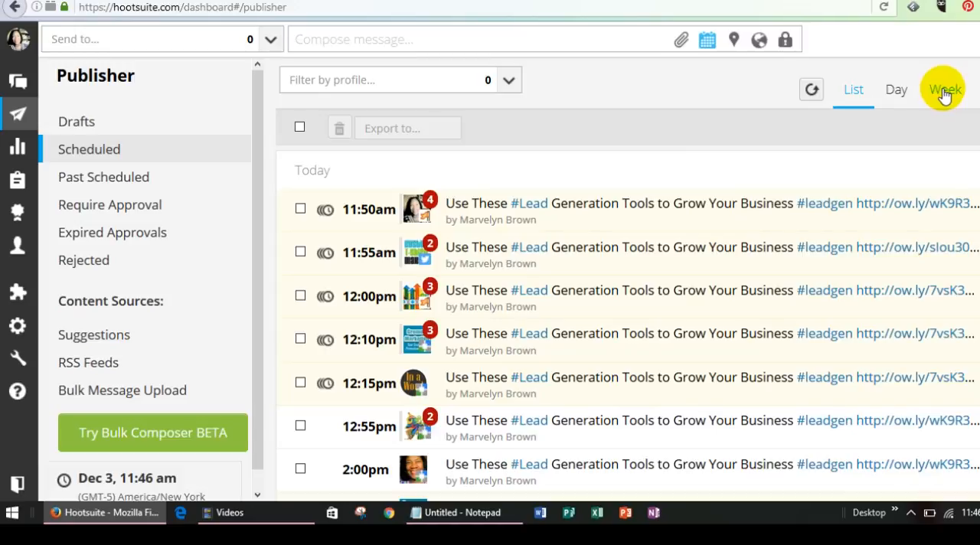
pyautogui.click(894, 91)
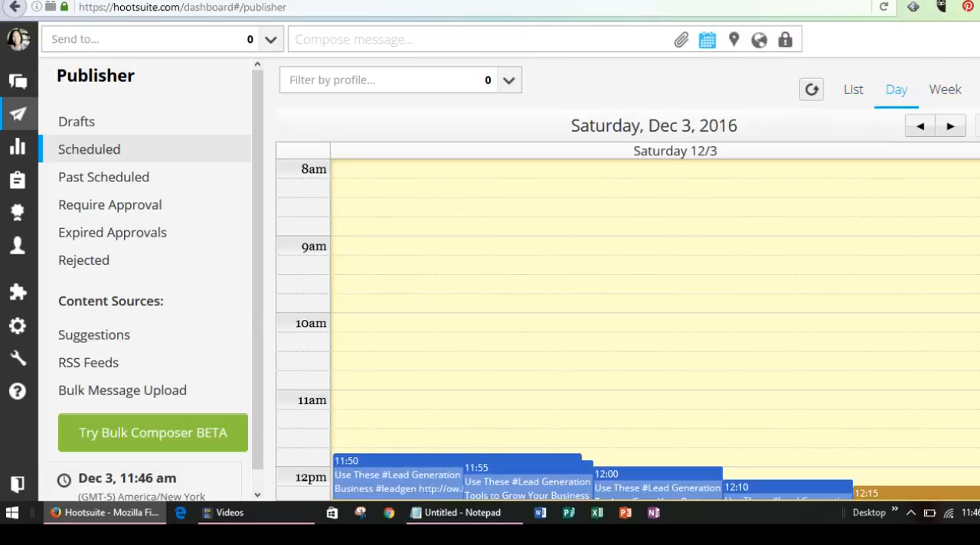
pyautogui.scroll(-3, 627, 329)
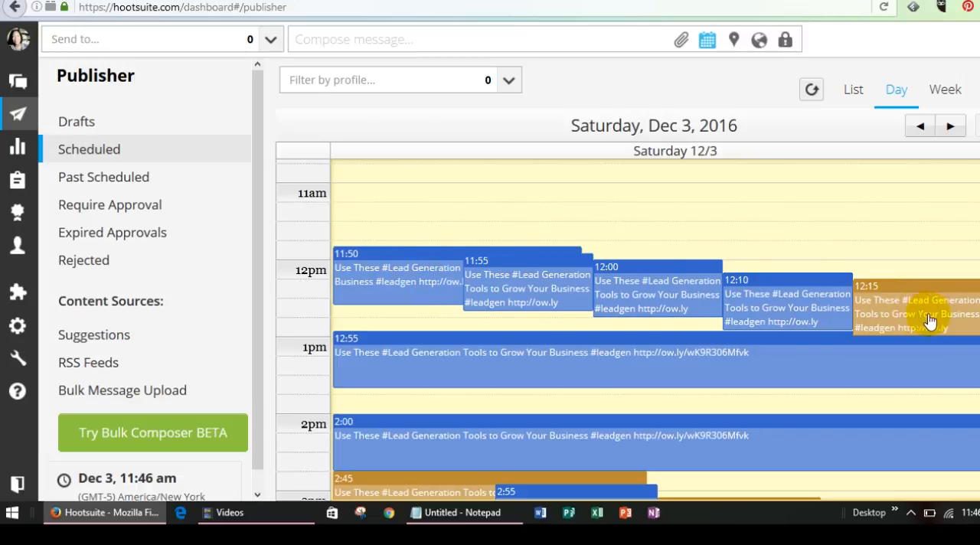
pyautogui.scroll(-2, 628, 329)
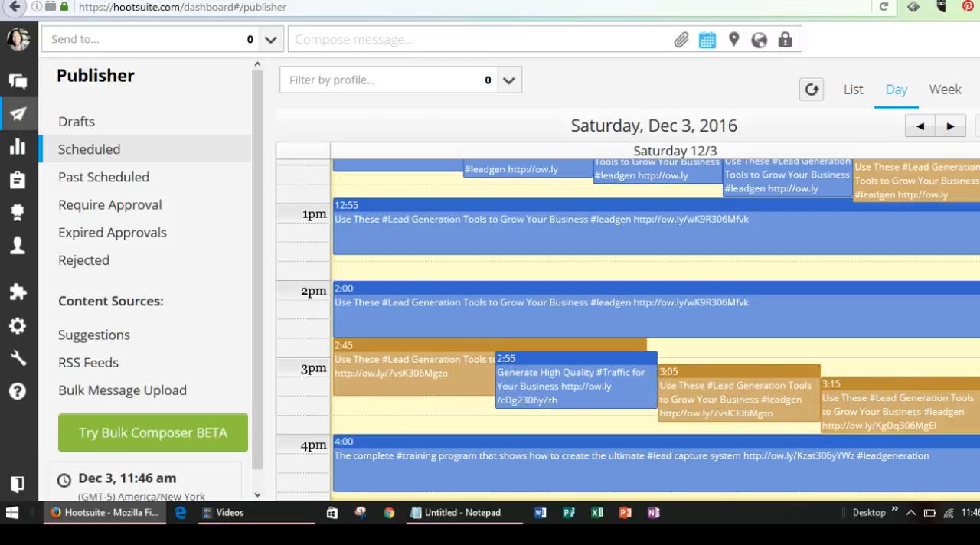
pyautogui.scroll(-10, 628, 329)
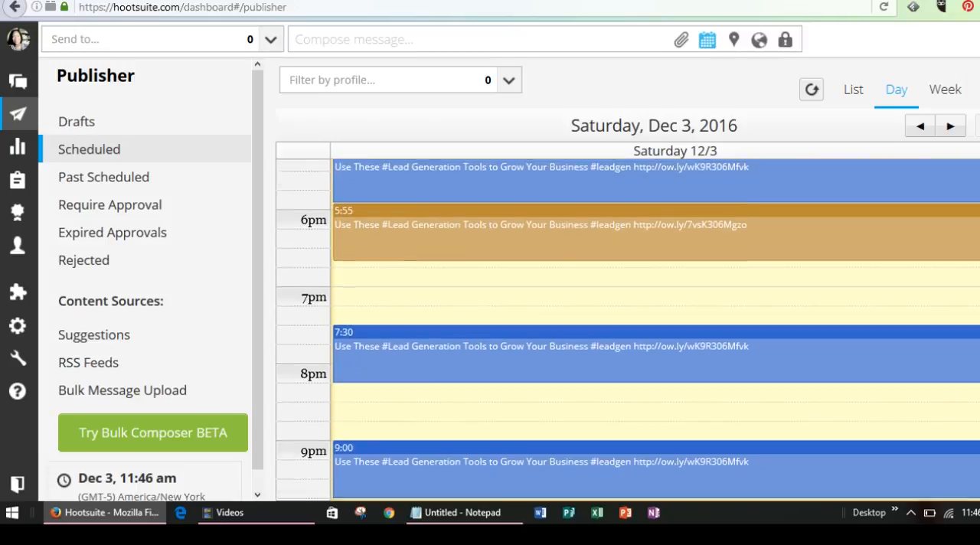
pyautogui.scroll(-4, 628, 329)
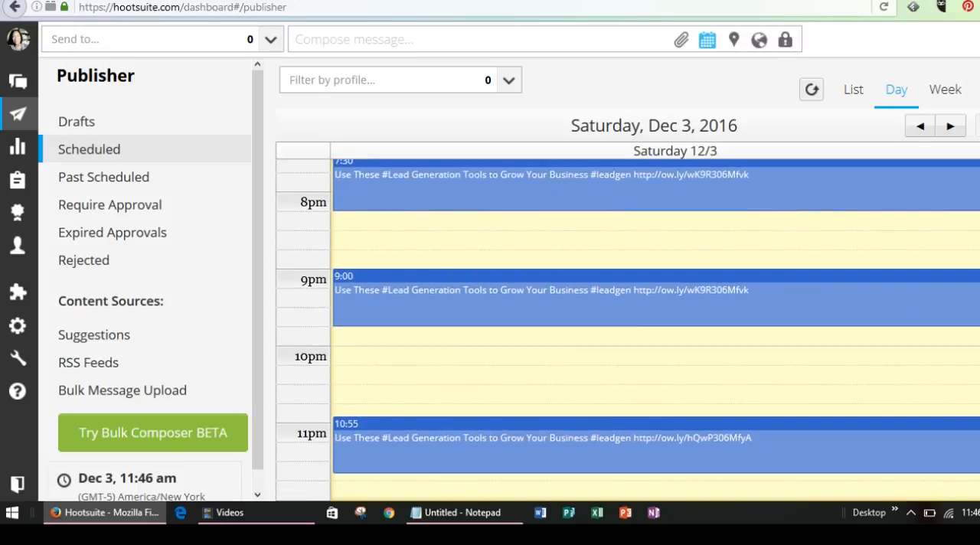
# Reschedule Saturday's posts by moving the 5:55 pm one to 6:10, the 3:15 pm one to 5:45 and the 3:05 pm one to 4:35
pyautogui.scroll(10, 628, 330)
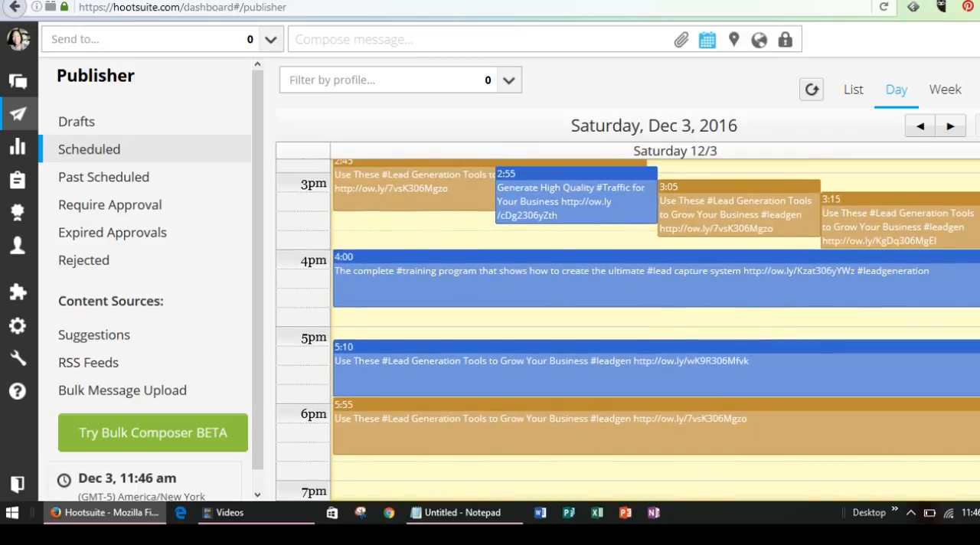
pyautogui.moveTo(785, 426); pyautogui.dragTo(783, 452)
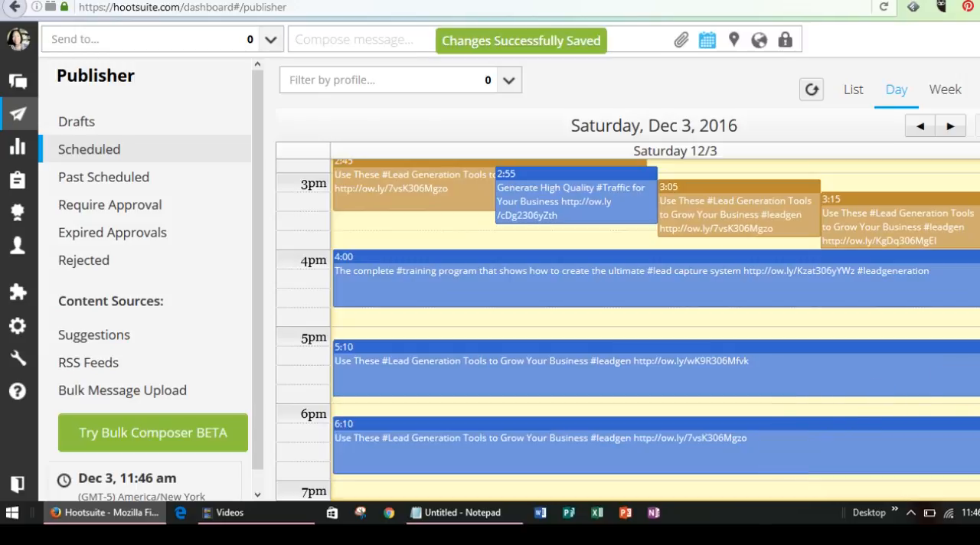
pyautogui.scroll(4, 628, 329)
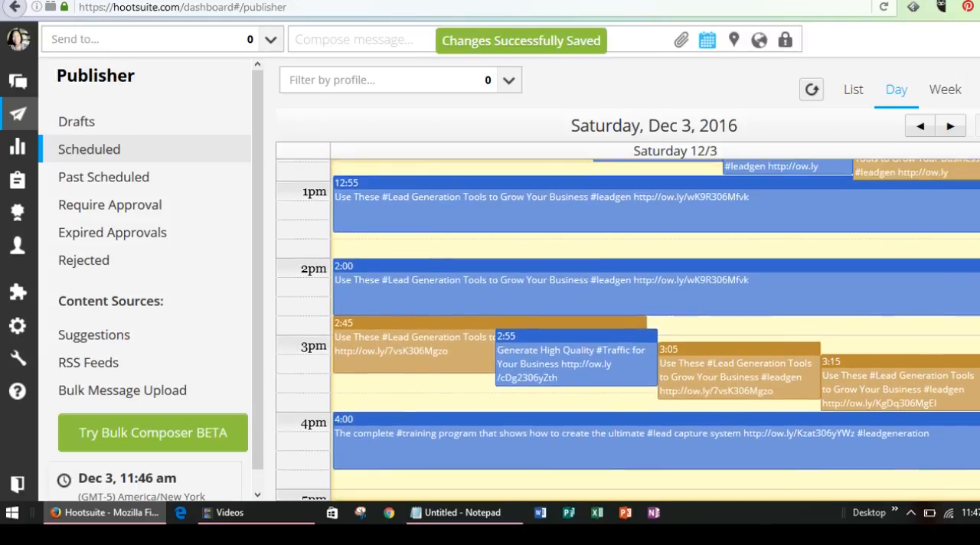
pyautogui.scroll(-4, 932, 299)
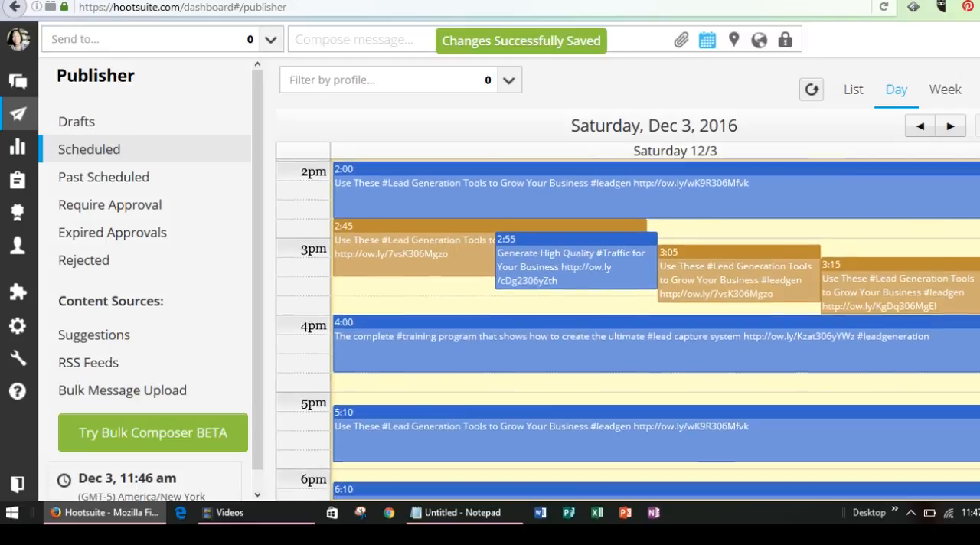
pyautogui.moveTo(887, 258); pyautogui.dragTo(863, 449)
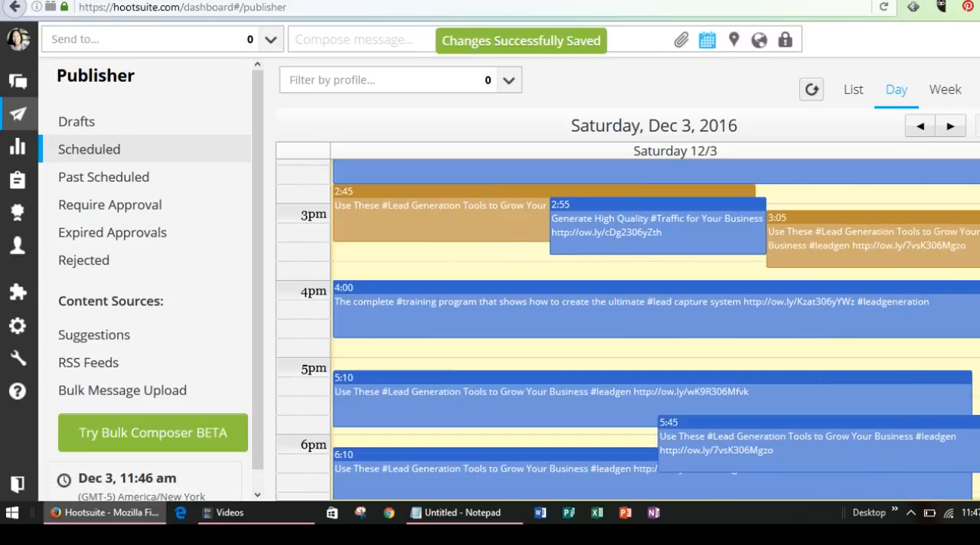
pyautogui.moveTo(890, 245); pyautogui.dragTo(888, 357)
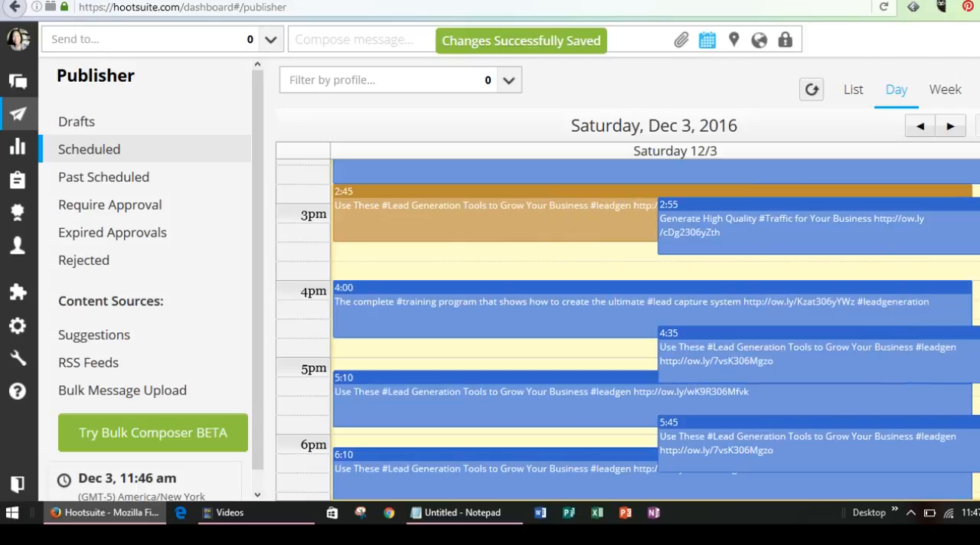
# Move the 12:15 pm post to 1:15 pm and the 2:45 pm post to 5:45 pm on Saturday's schedule
pyautogui.scroll(5, 656, 329)
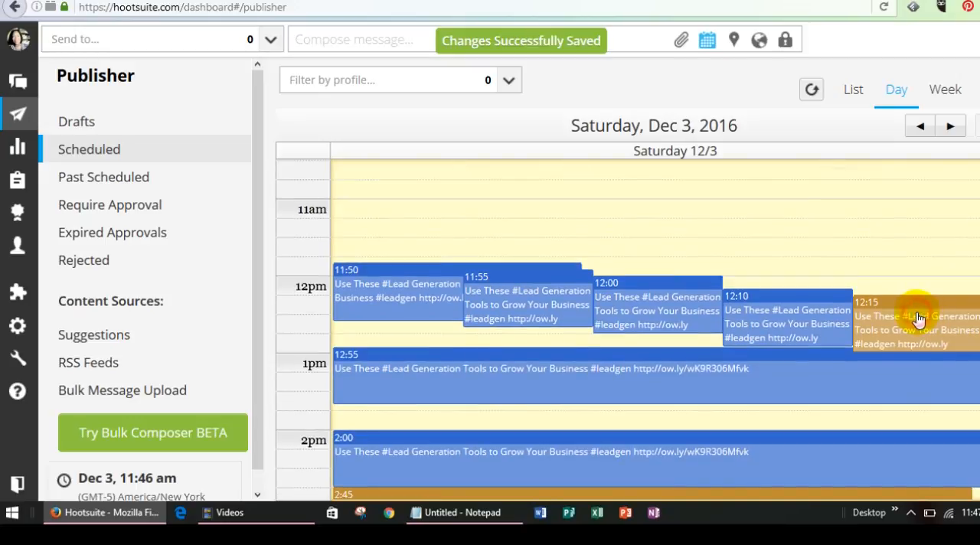
pyautogui.moveTo(916, 320); pyautogui.dragTo(897, 399)
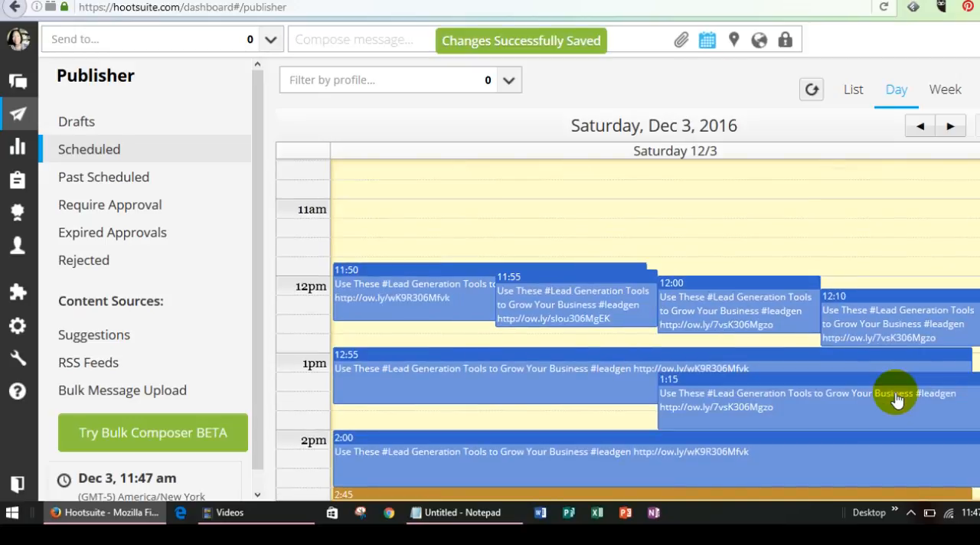
pyautogui.scroll(-5, 628, 330)
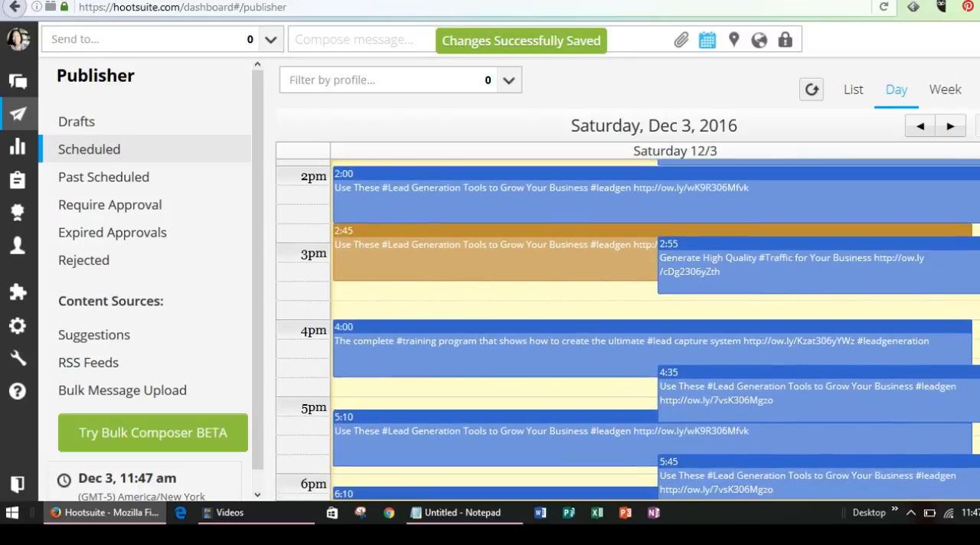
pyautogui.click(533, 257)
pyautogui.moveTo(533, 259); pyautogui.dragTo(563, 489)
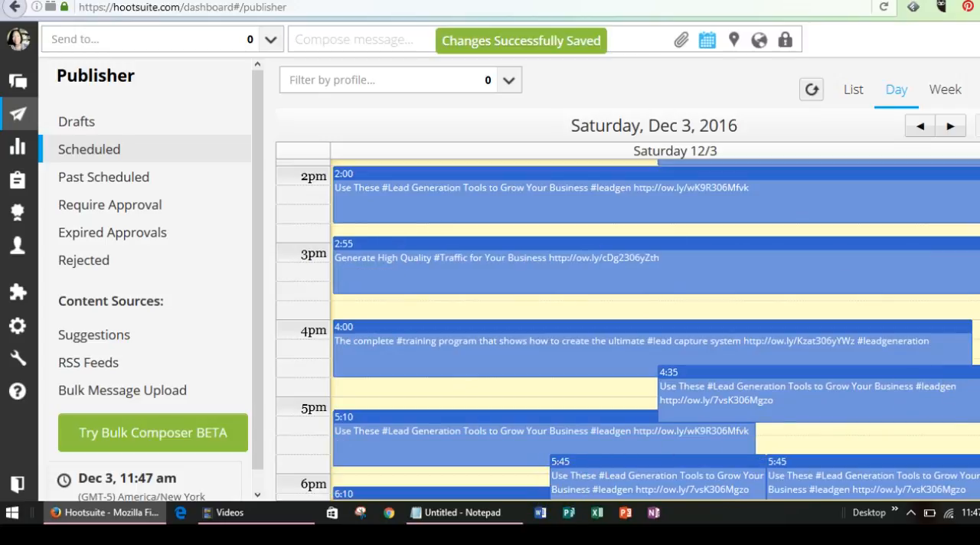
# Separate the two 5:45 pm posts by moving one to 8:15 pm and the other to 6:45 pm
pyautogui.scroll(-3, 880, 345)
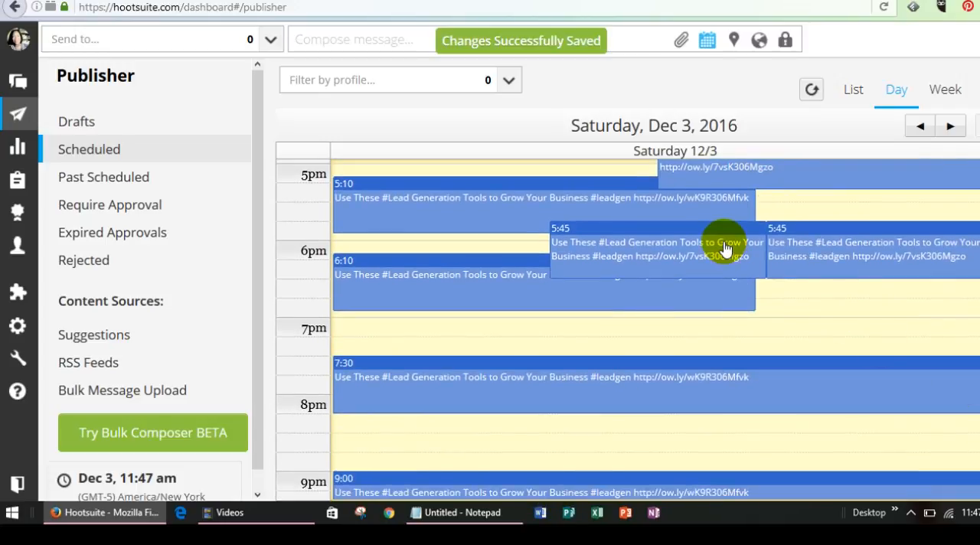
pyautogui.moveTo(726, 272); pyautogui.dragTo(778, 442)
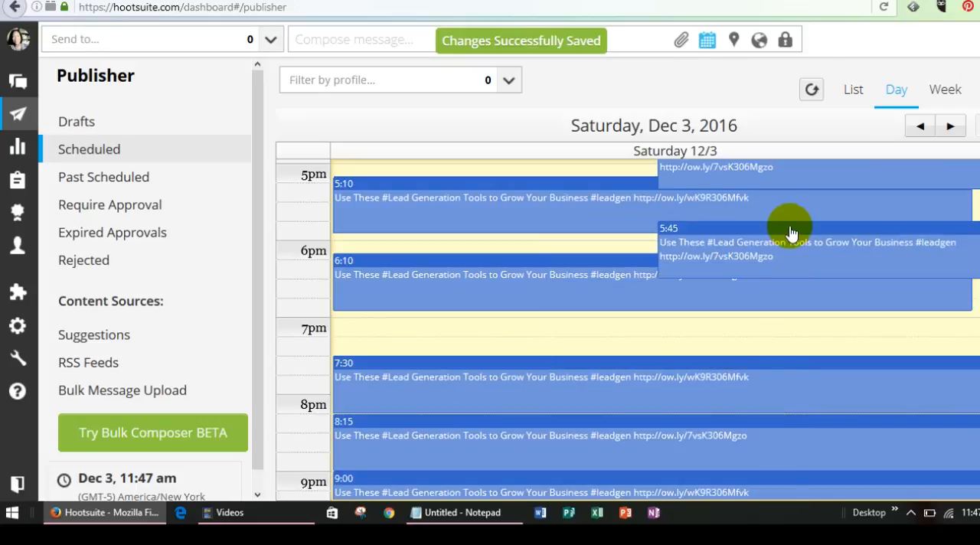
pyautogui.moveTo(794, 252); pyautogui.dragTo(798, 327)
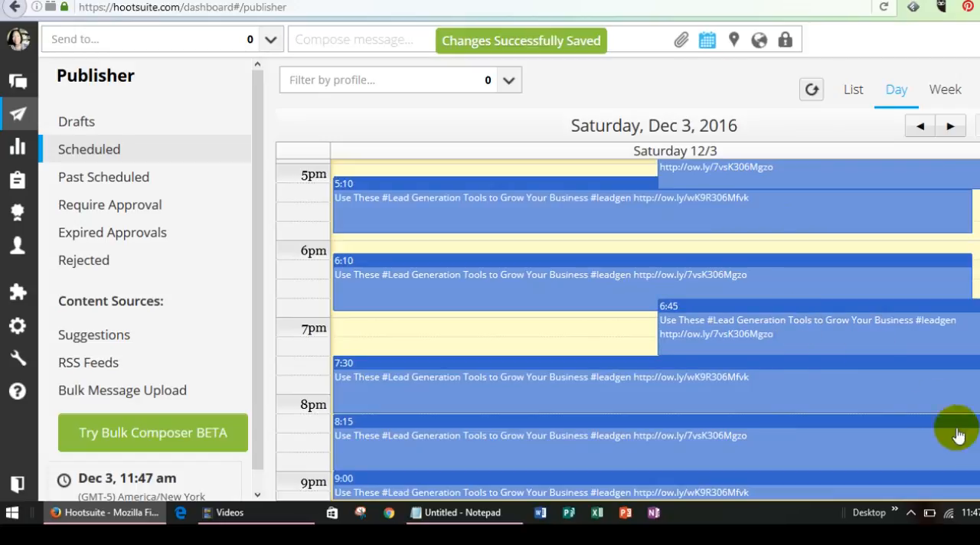
pyautogui.scroll(5, 823, 412)
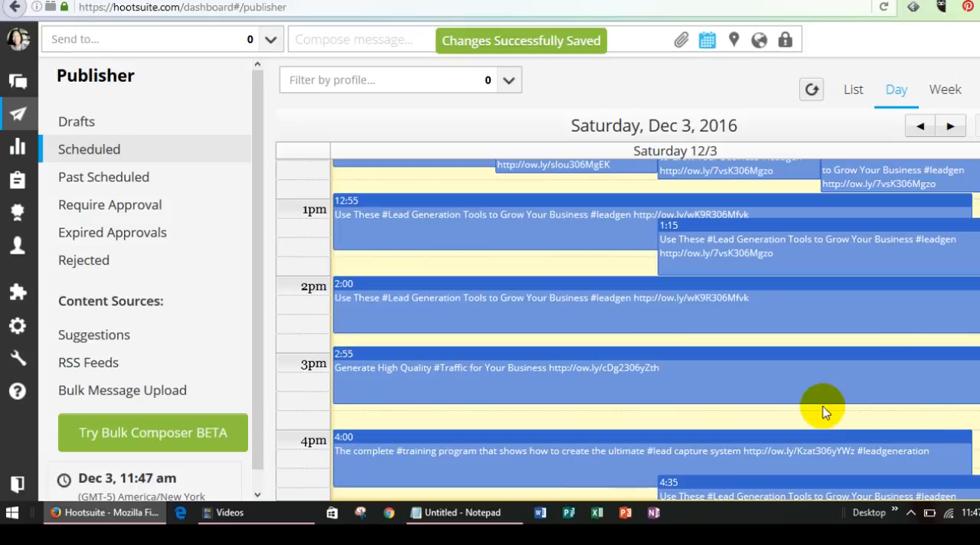
pyautogui.moveTo(791, 371); pyautogui.dragTo(794, 376)
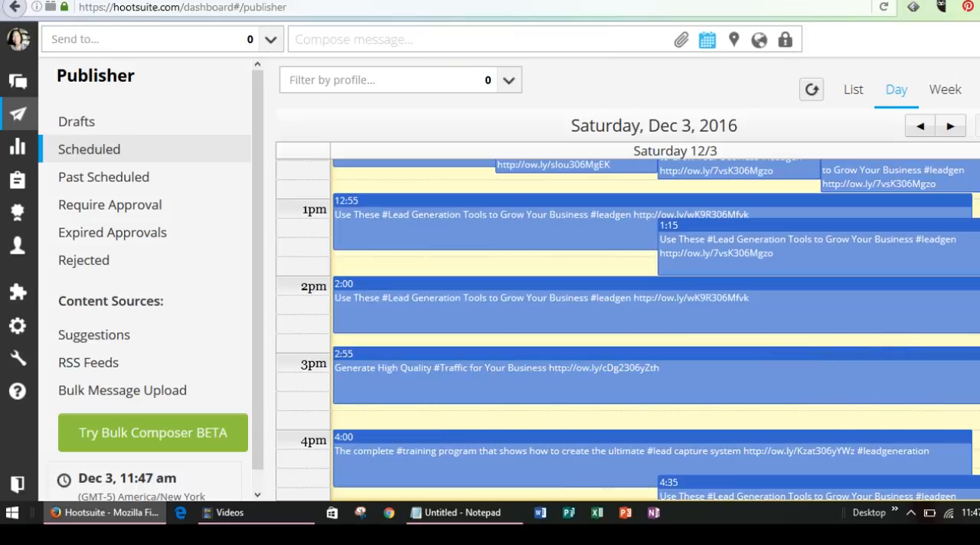
pyautogui.scroll(3, 628, 329)
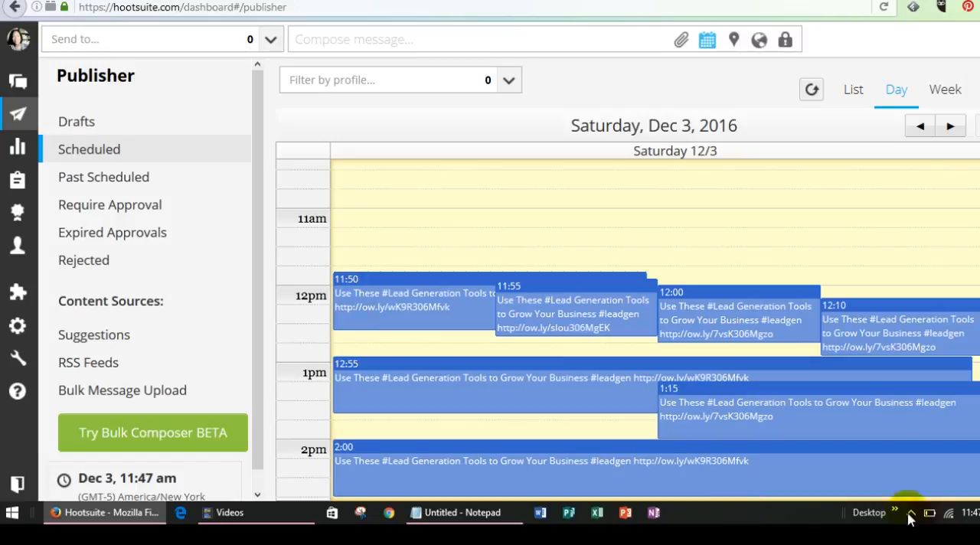
# Switch the calendar to the week view and review the past scheduled posts for Nov 27 to Dec 3, 2016
pyautogui.moveTo(969, 521)
pyautogui.click(946, 91)
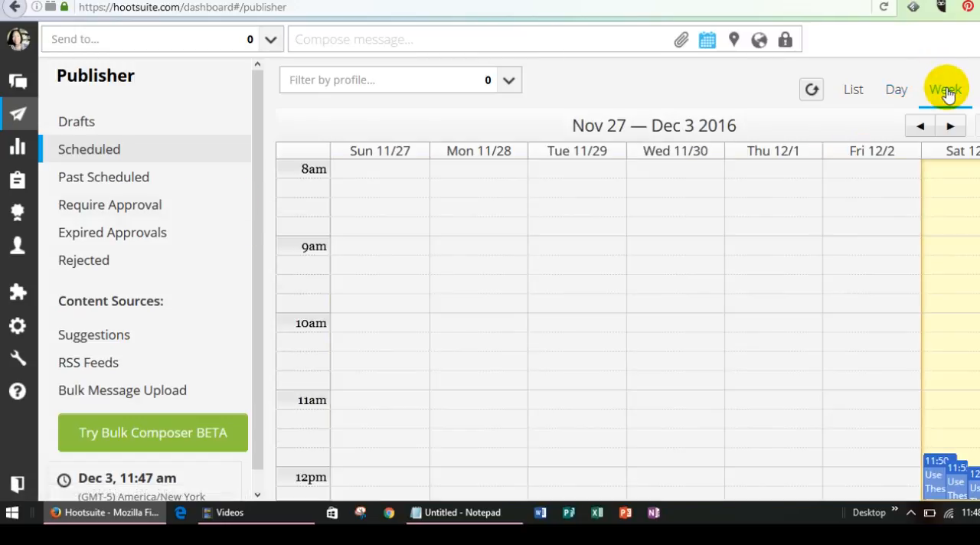
pyautogui.click(90, 177)
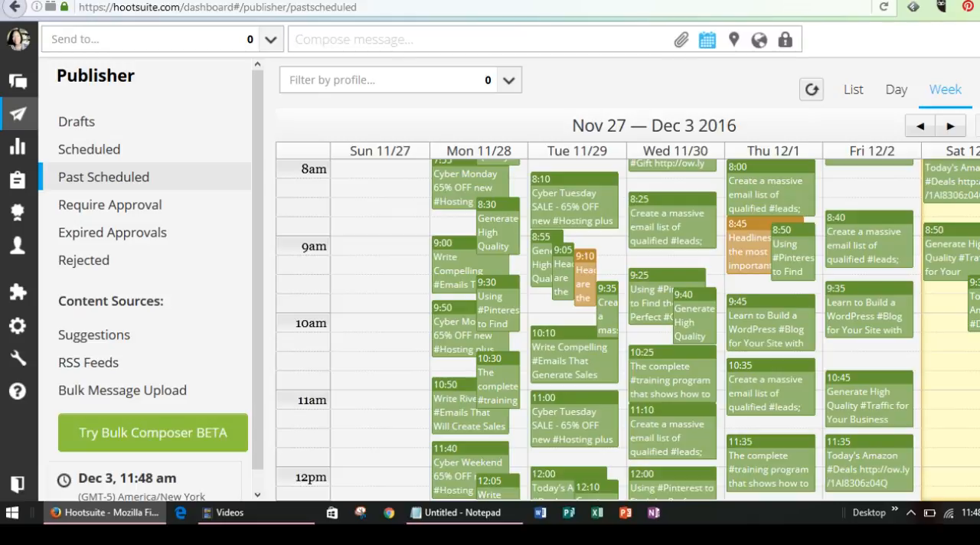
pyautogui.scroll(3, 597, 329)
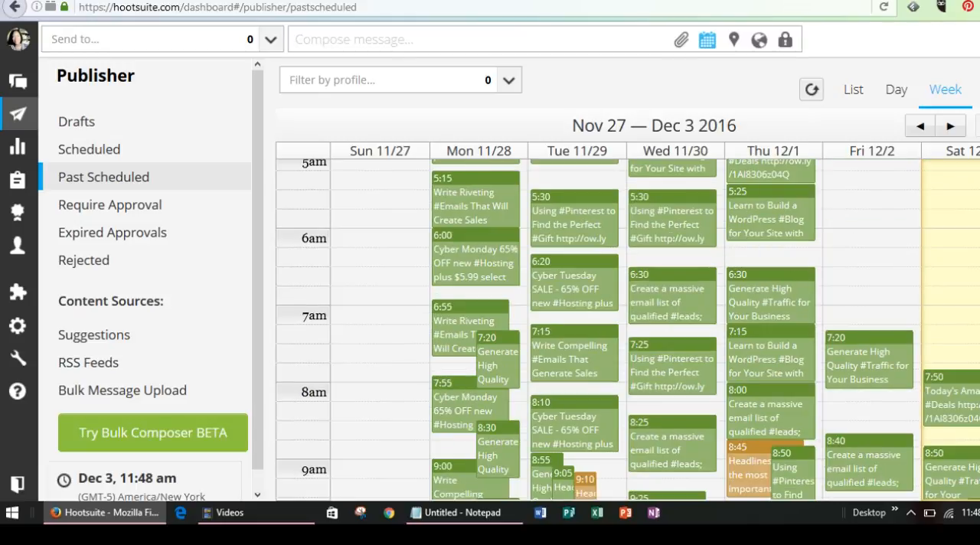
pyautogui.scroll(-4, 597, 330)
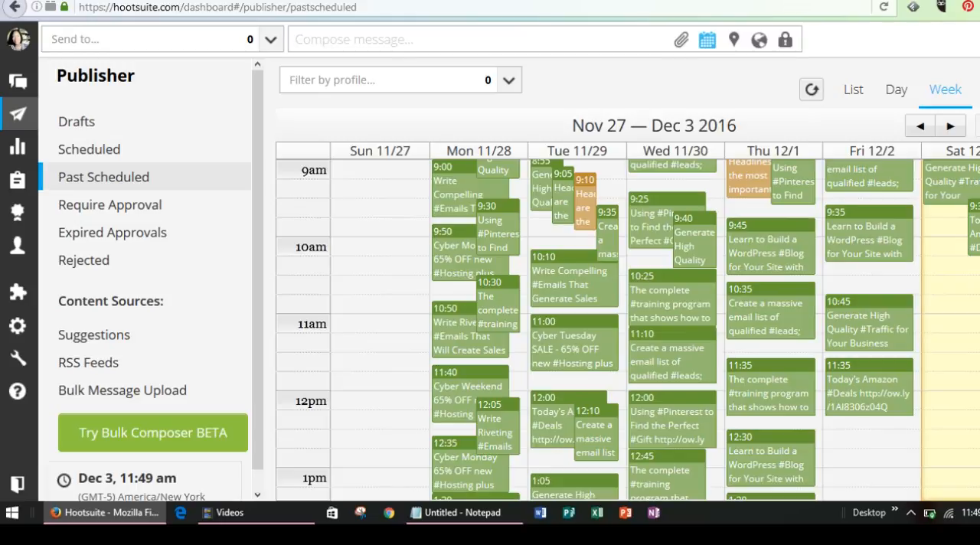
pyautogui.scroll(-3, 597, 329)
pyautogui.scroll(5, 597, 330)
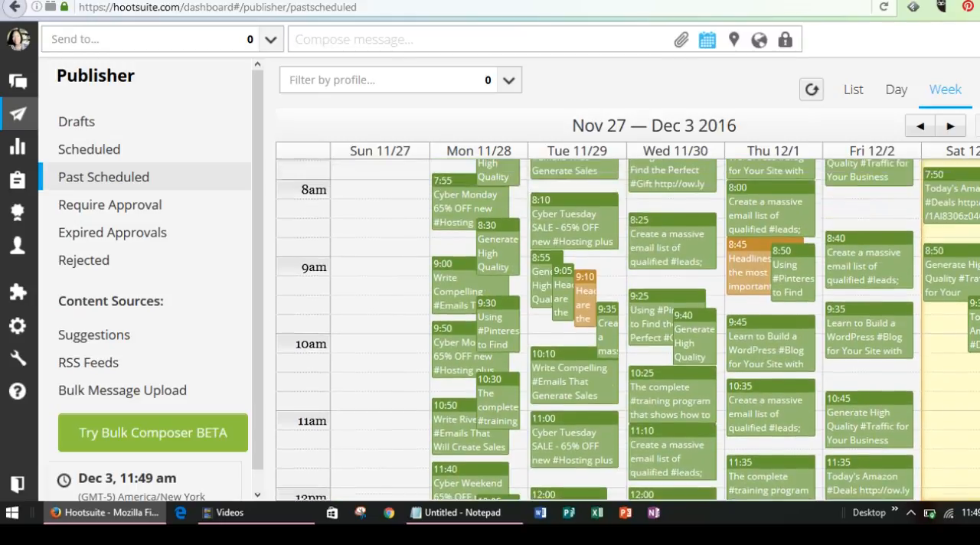
pyautogui.scroll(1, 628, 329)
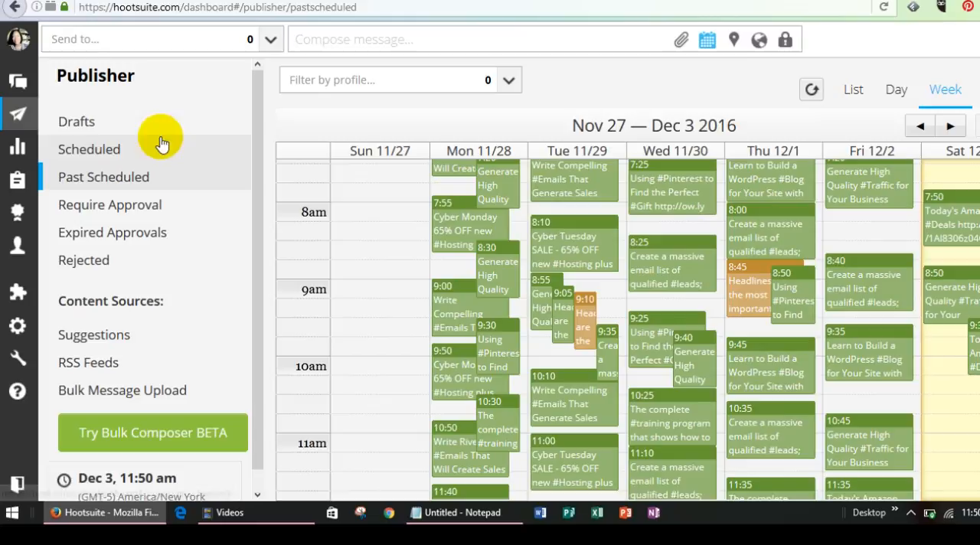
# Return to the streams and browse the Home feed of the inaword Twitter profile
pyautogui.click(17, 82)
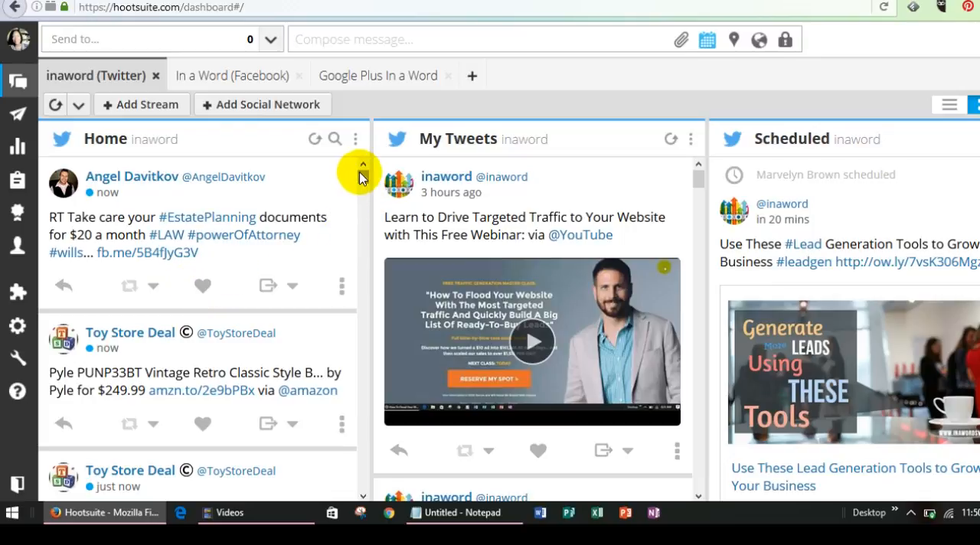
pyautogui.moveTo(362, 178); pyautogui.dragTo(363, 228)
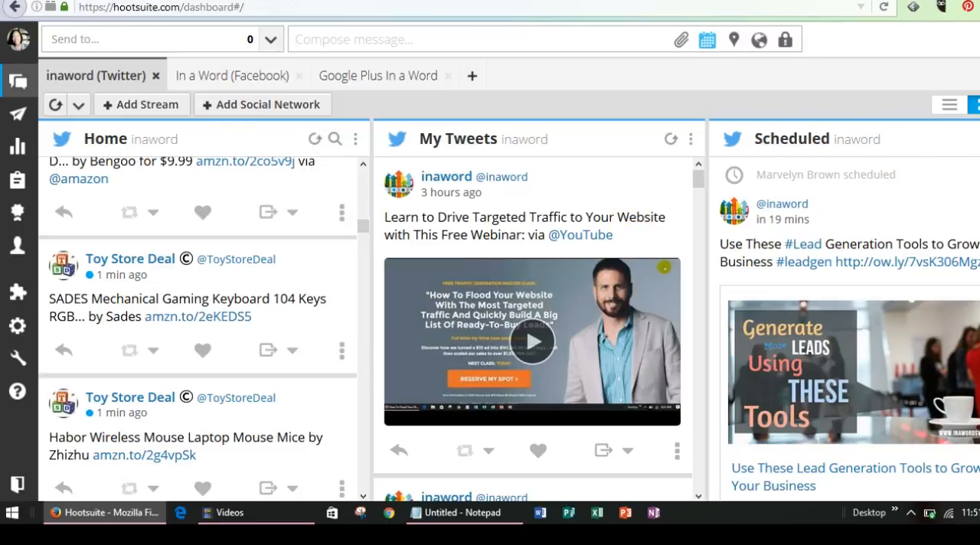
# Switch to the In a Word Business Services site, go to its Get Started page and open the Hootsuite Academy link
pyautogui.click(512, 1)
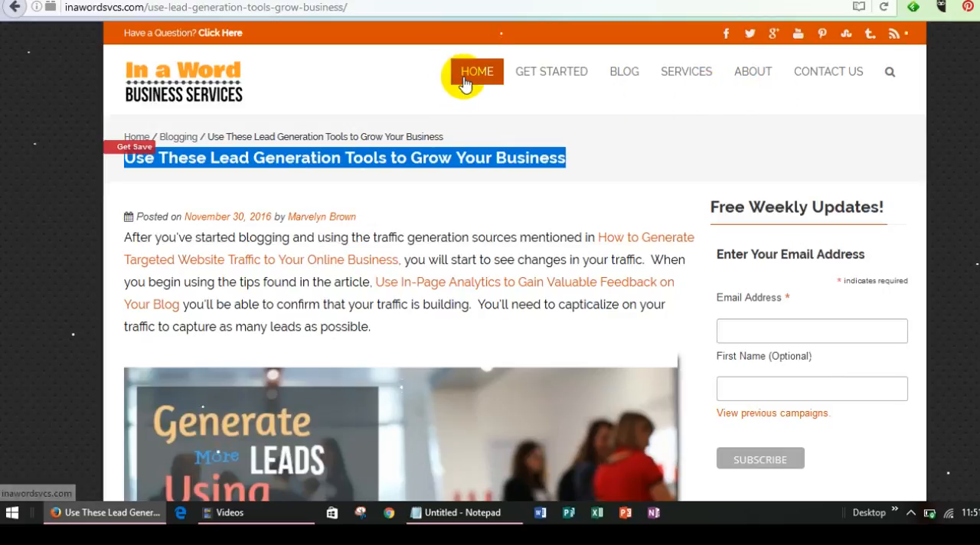
pyautogui.click(552, 86)
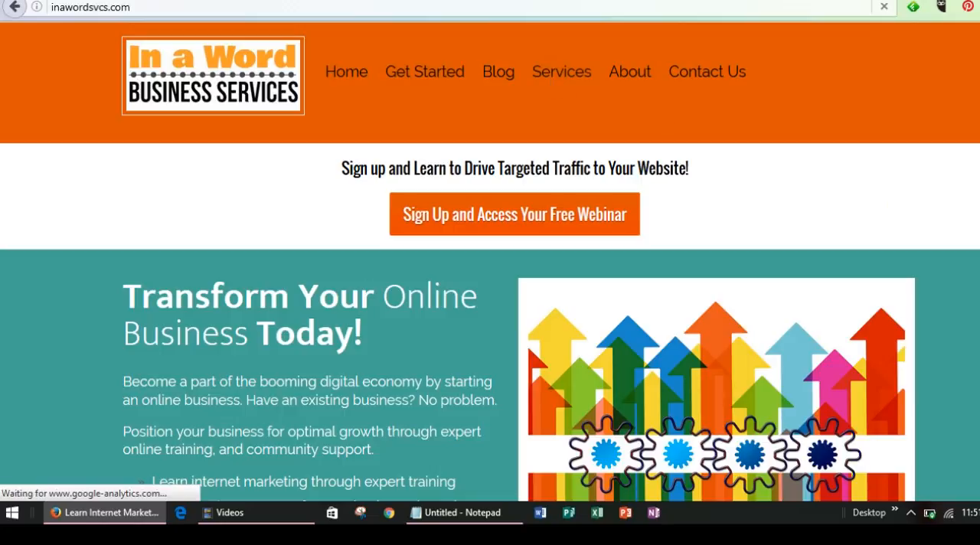
pyautogui.scroll(-4, 490, 261)
pyautogui.scroll(-4, 490, 261)
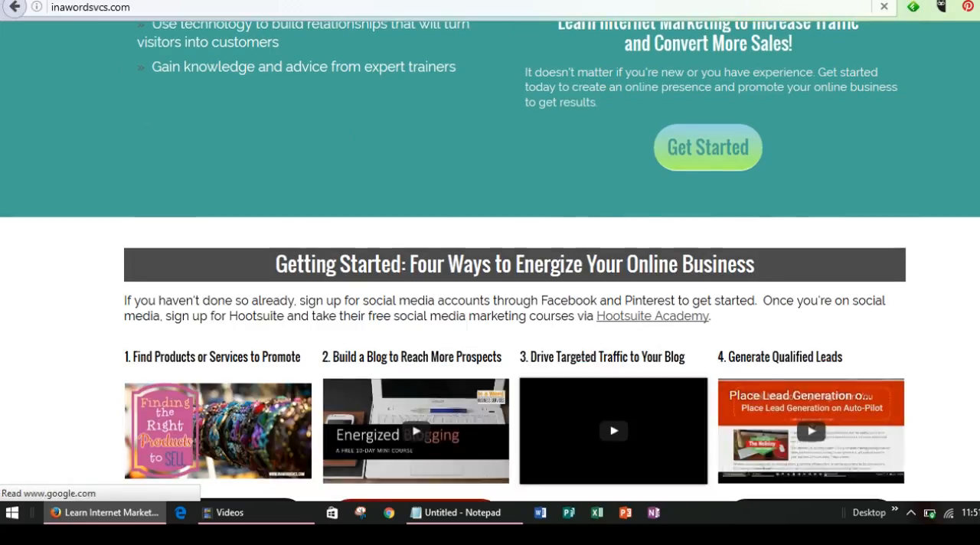
pyautogui.scroll(-3, 490, 260)
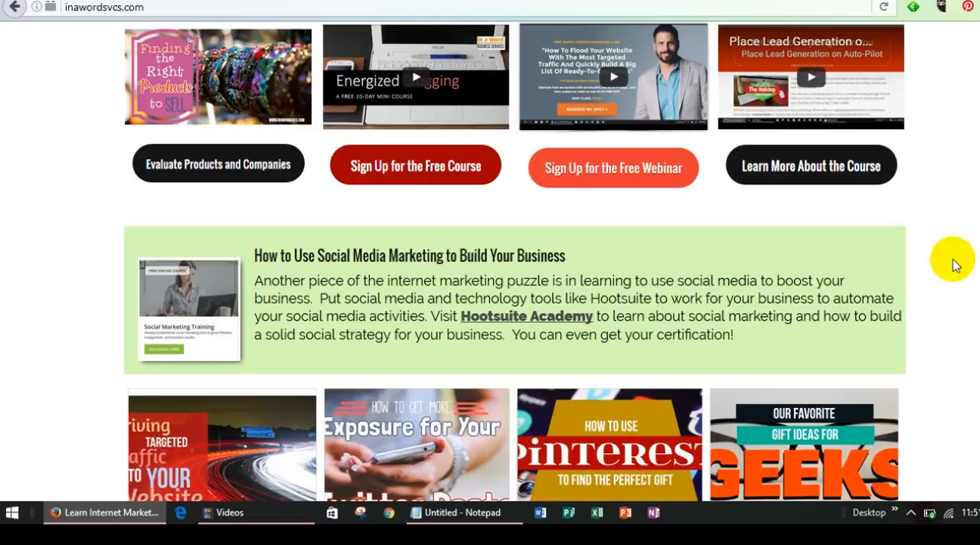
pyautogui.click(531, 316)
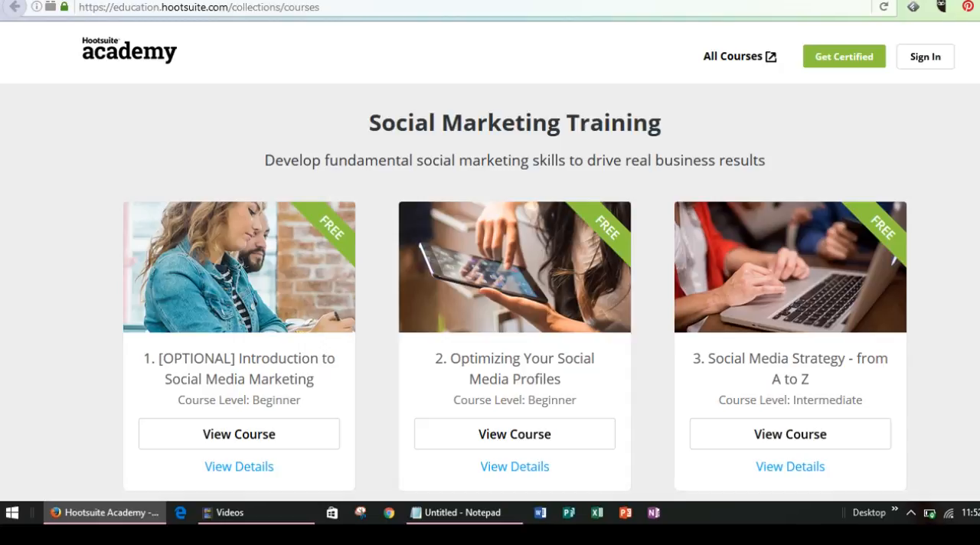
# Examine the Social Marketing Training courses and the Social Marketing Certification offered by Hootsuite Academy
pyautogui.scroll(-3, 490, 262)
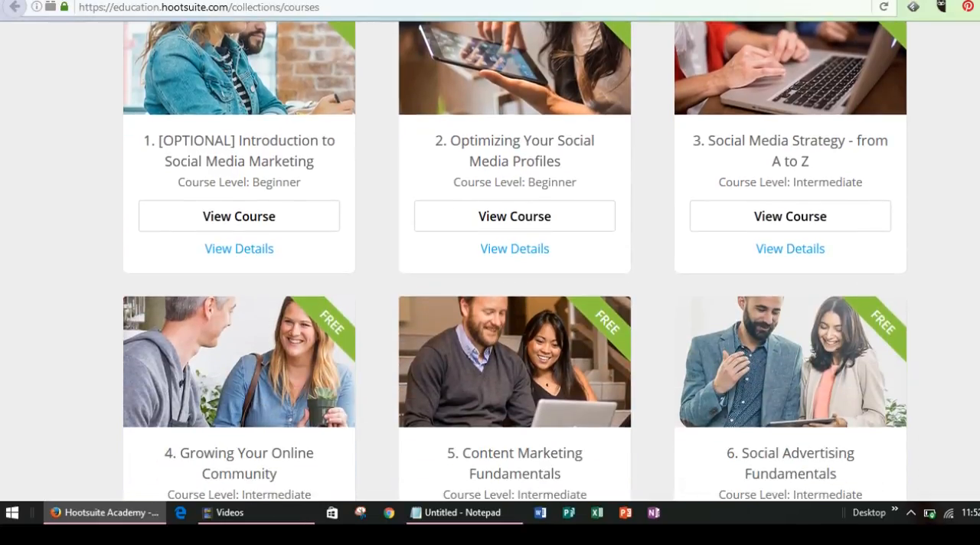
pyautogui.scroll(-2, 490, 262)
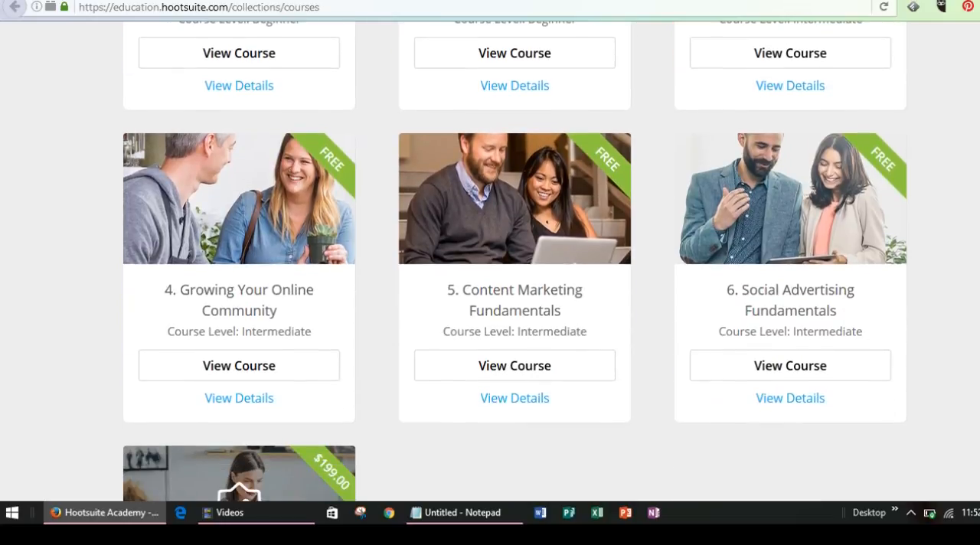
pyautogui.scroll(-3, 490, 262)
pyautogui.scroll(-1, 490, 262)
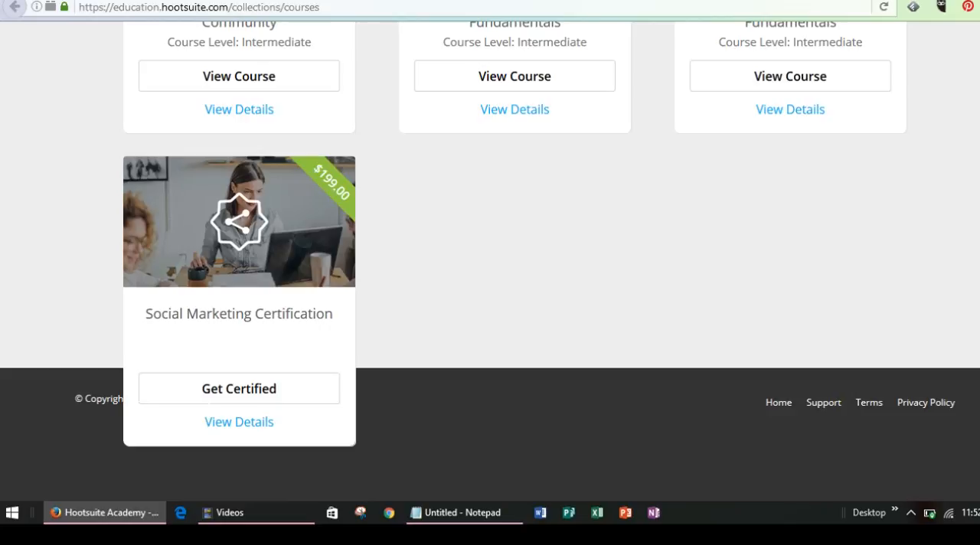
pyautogui.scroll(5, 490, 262)
pyautogui.scroll(-4, 490, 261)
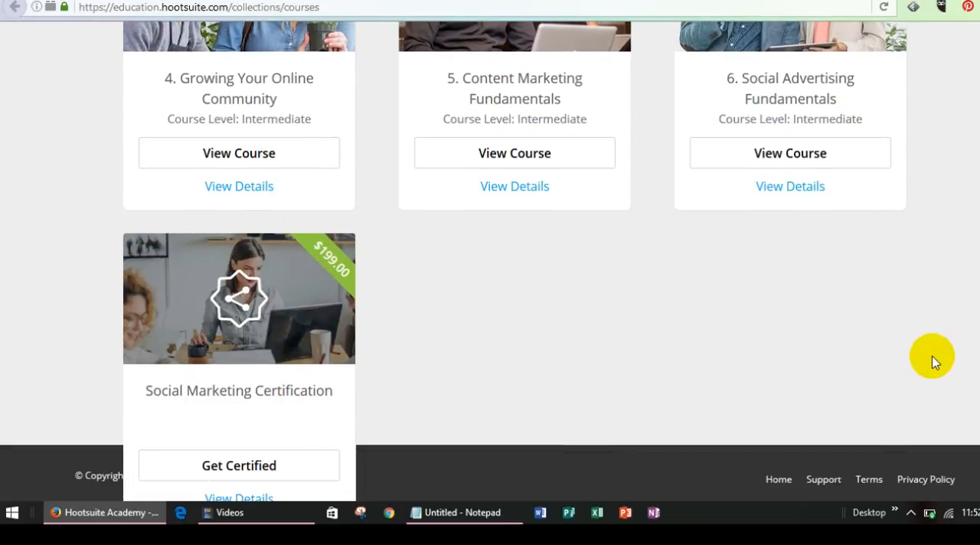
pyautogui.scroll(9, 489, 261)
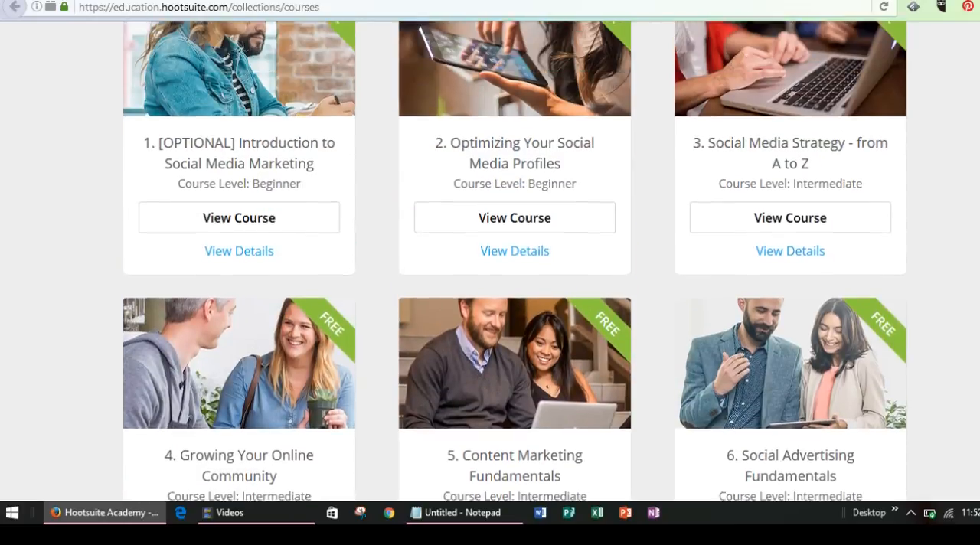